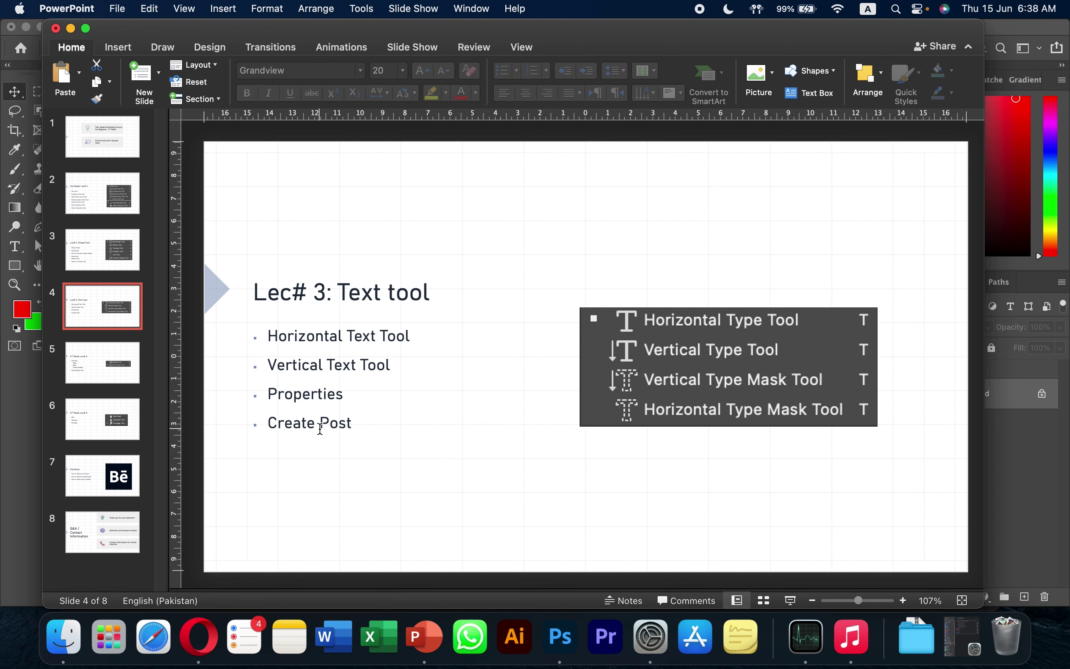
Step: Switch from the PowerPoint 'Text tool' slide to the blank Photoshop document's Type tool
key("super+Tab")
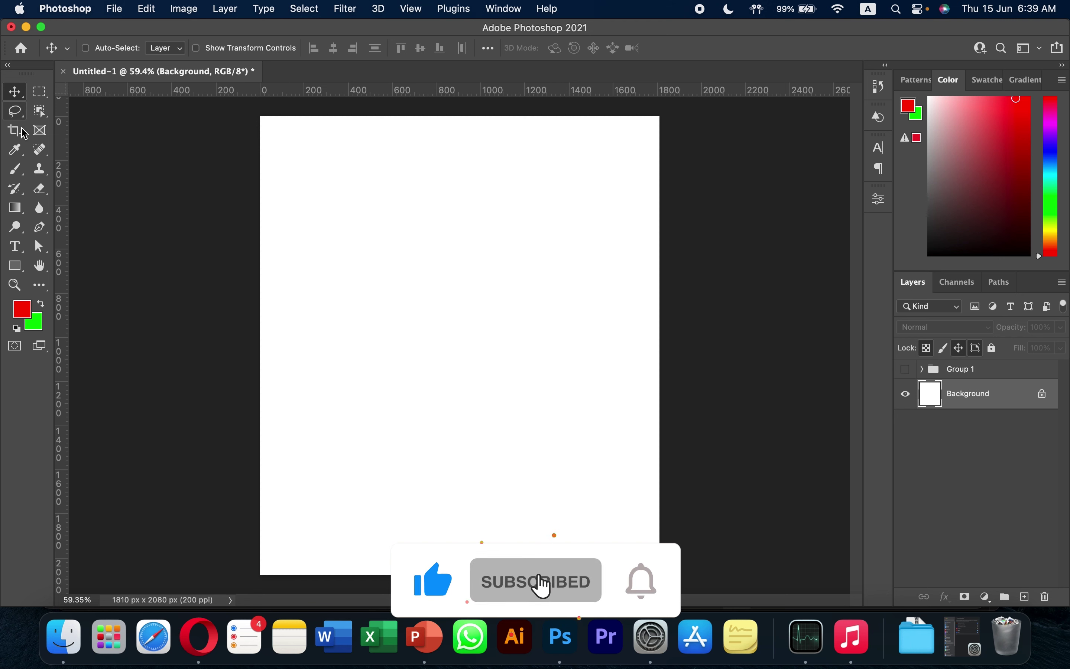
left_click(17, 253)
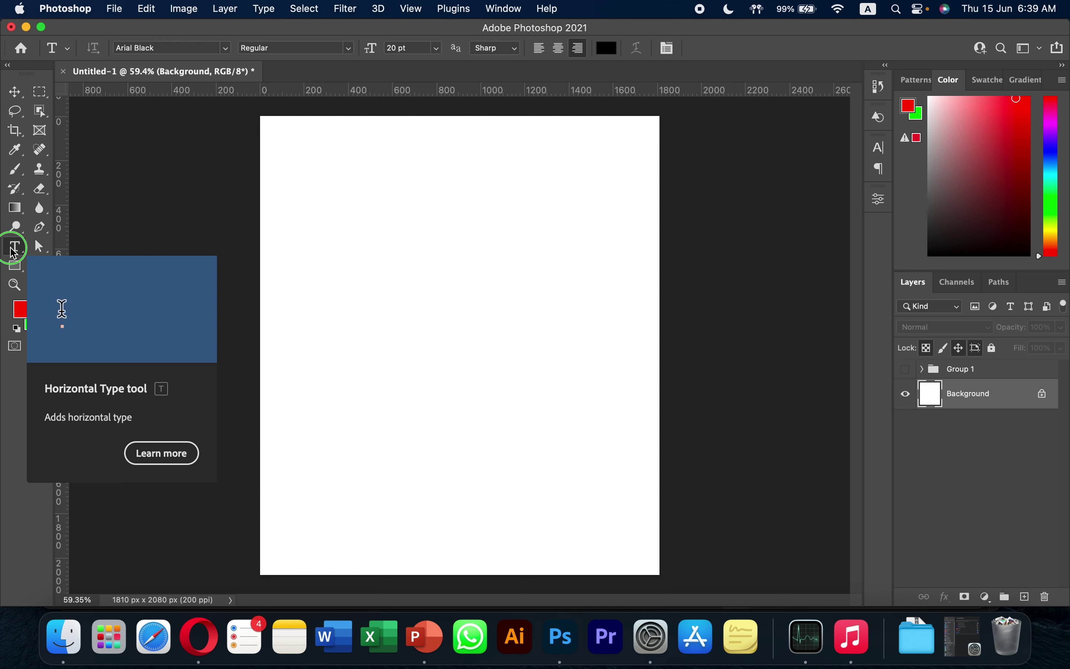
Step: Draw a Horizontal Type text box near the canvas top and commit the 20 pt Arial Black Lorem ipsum placeholder
right_click(22, 261)
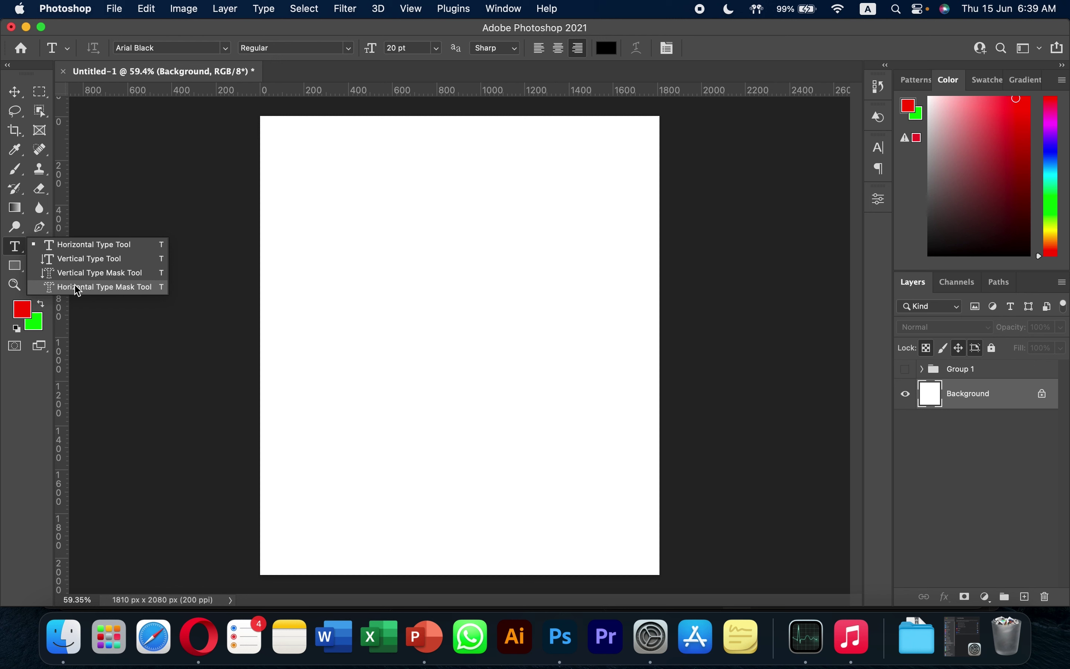
left_click(79, 251)
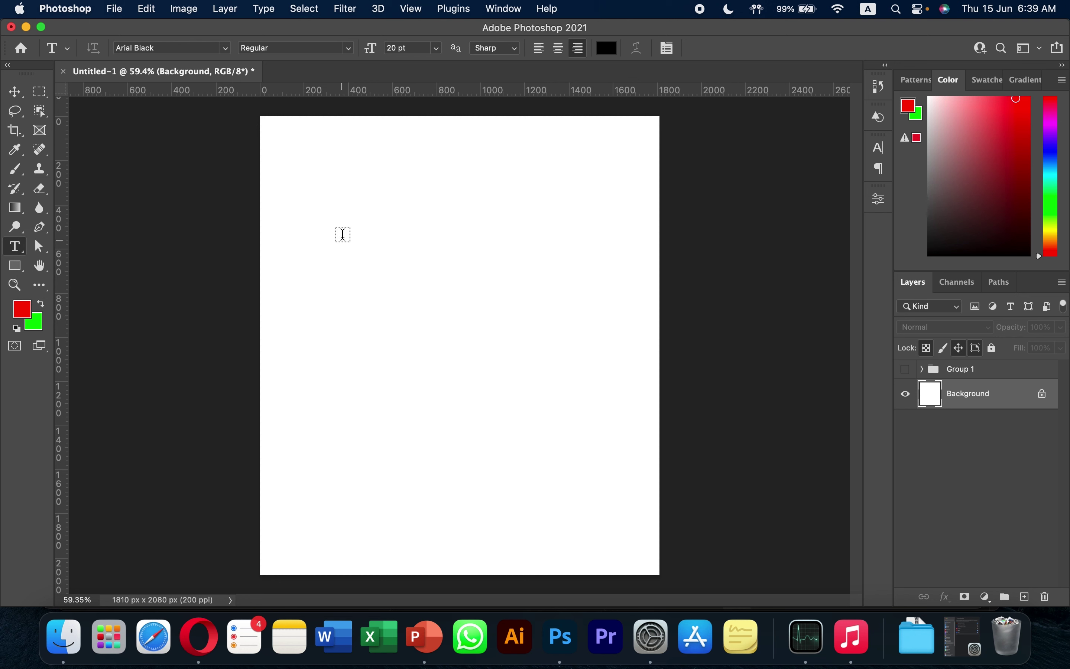
mouse_move(326, 220)
left_mouse_down()
mouse_move(553, 241)
mouse_move(584, 259)
left_mouse_up()
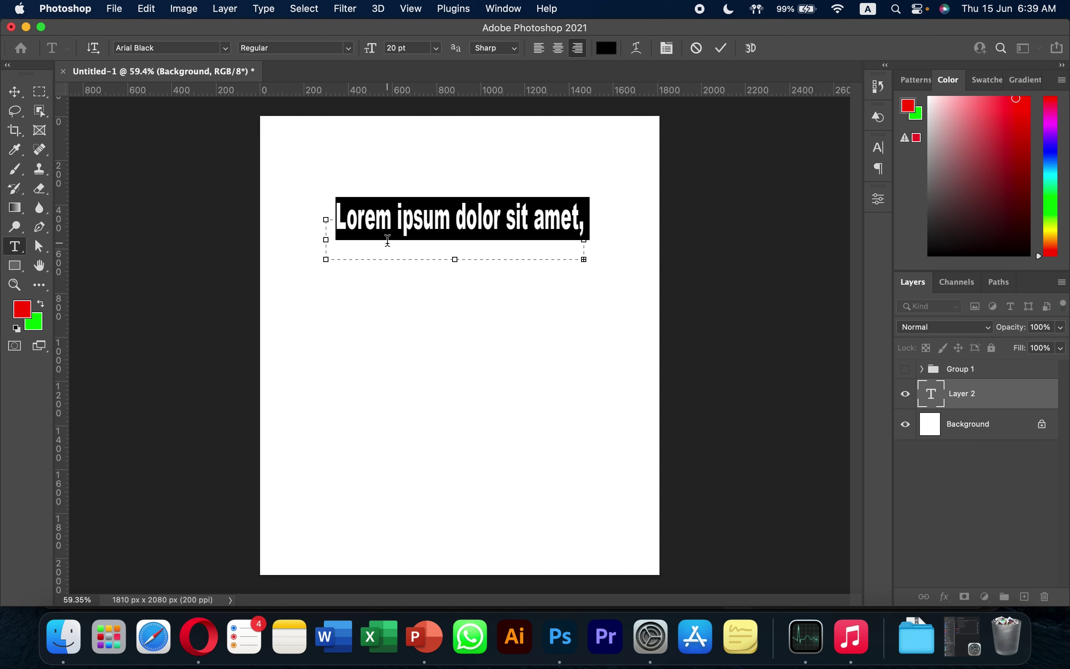
left_click(306, 306)
right_click(17, 251)
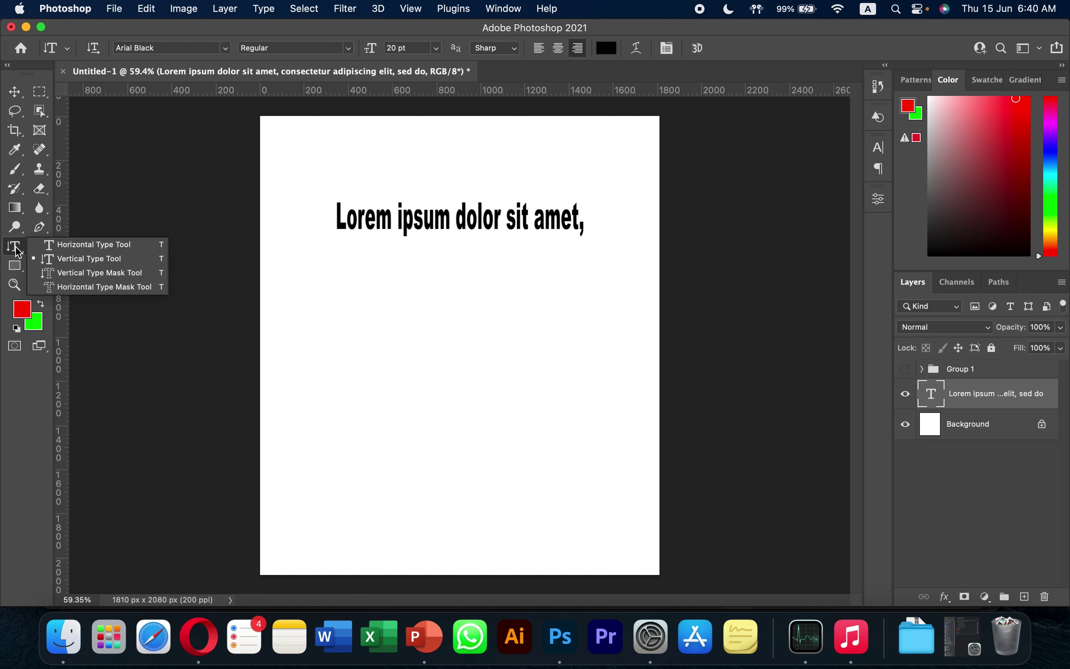
Step: Add horizontal text 'Hassam' and centre it below the Lorem line
left_click(106, 245)
left_click(310, 285)
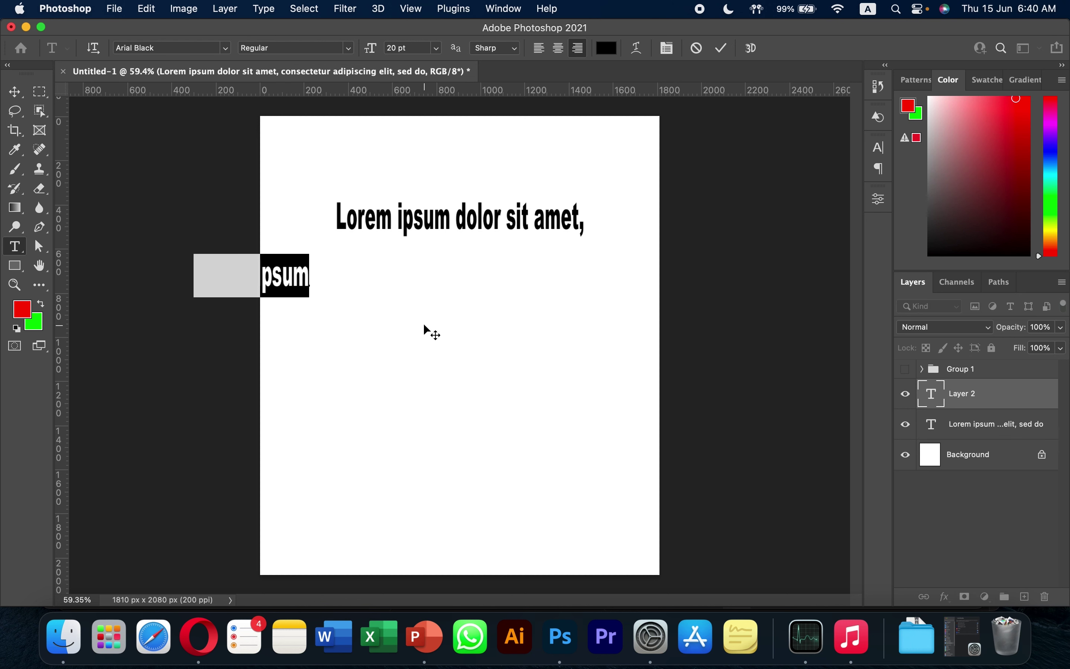
type("Hassam")
key("super+Return")
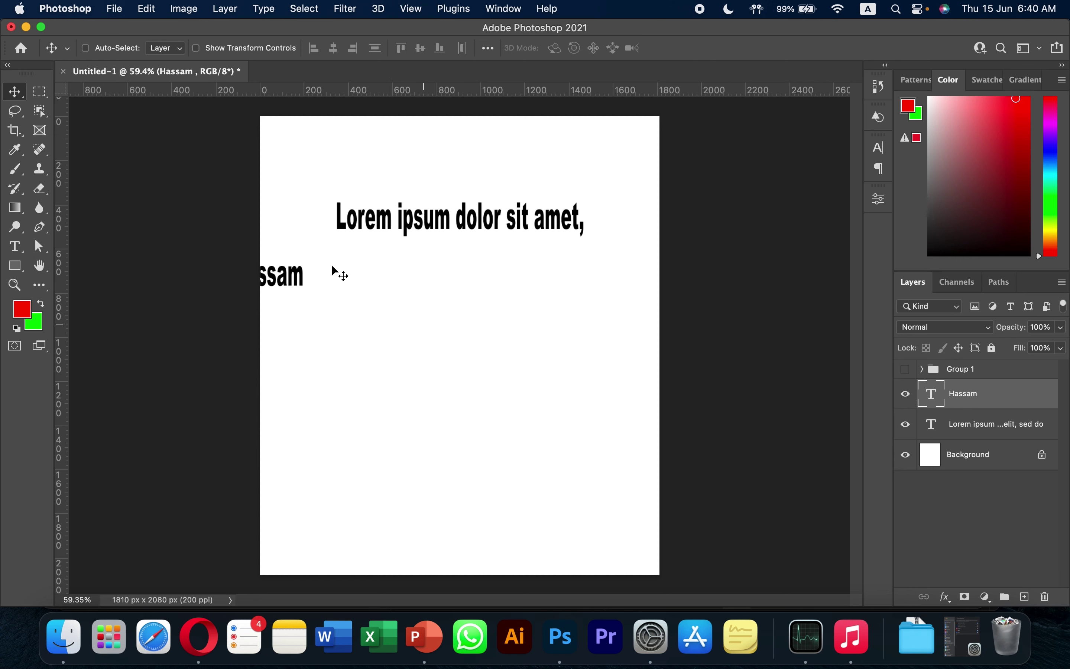
left_click(303, 280)
left_click_drag(303, 281, 489, 283)
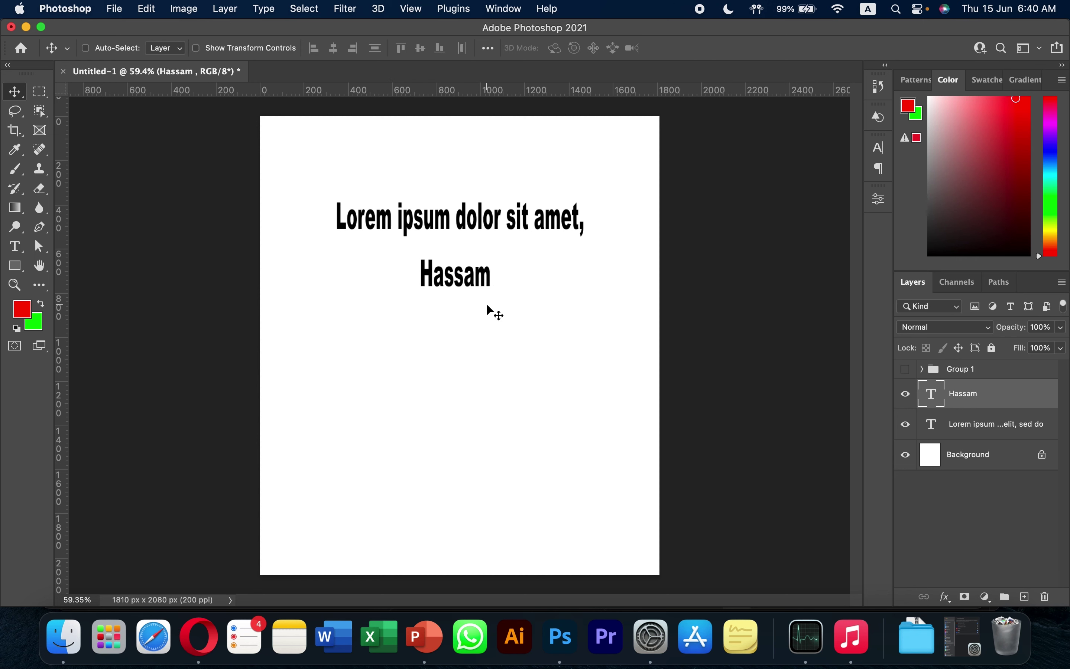
key("t")
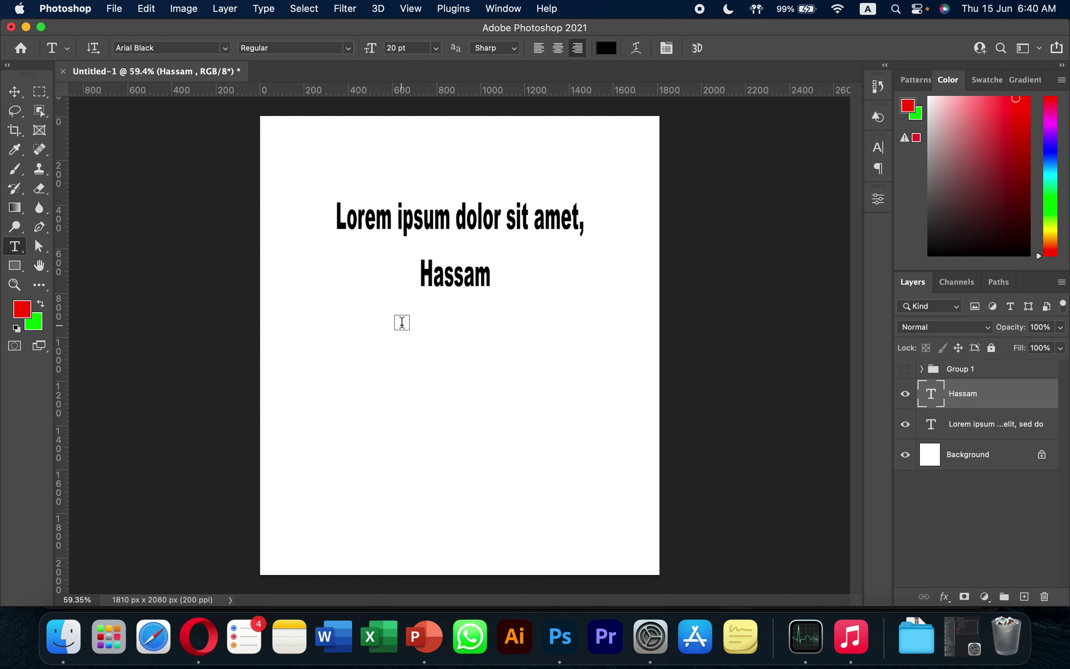
Step: Add vertical text 'Hassam' with the Vertical Type Tool and move it further down
left_click(39, 246)
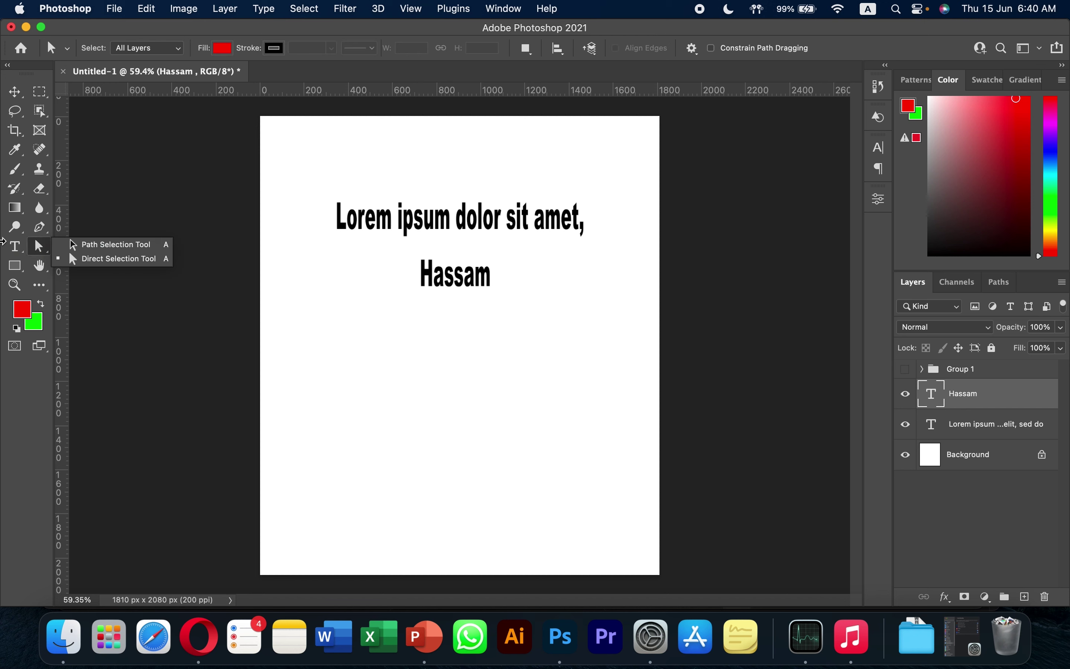
left_click(16, 253)
left_click(111, 258)
left_click(402, 323)
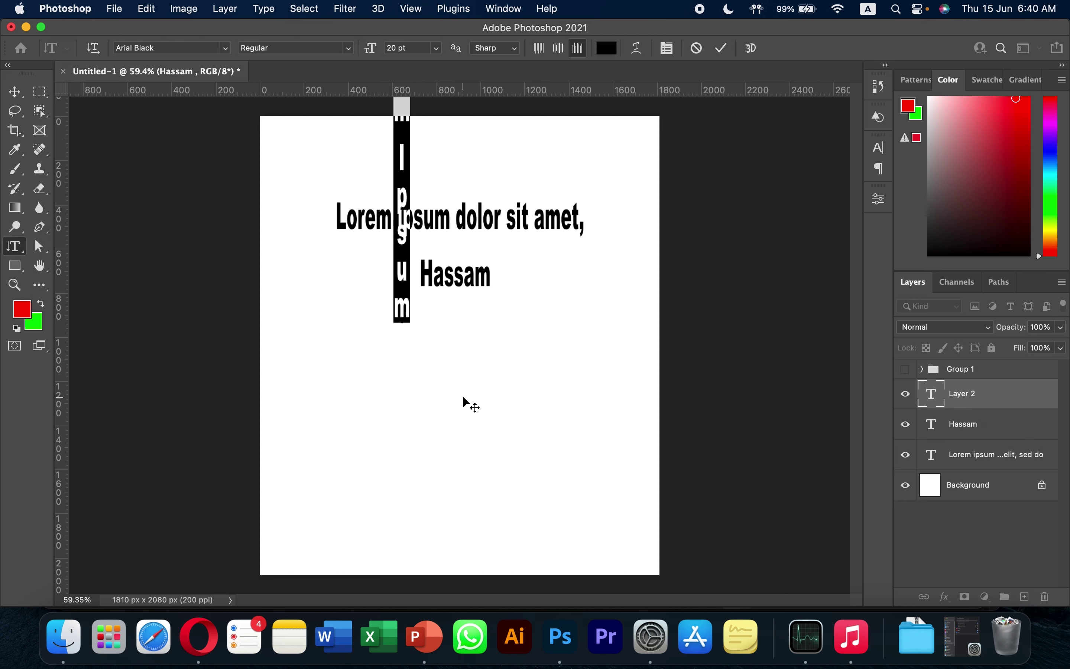
type("Hassam")
key("Escape")
key("v")
left_click_drag(403, 294, 406, 502)
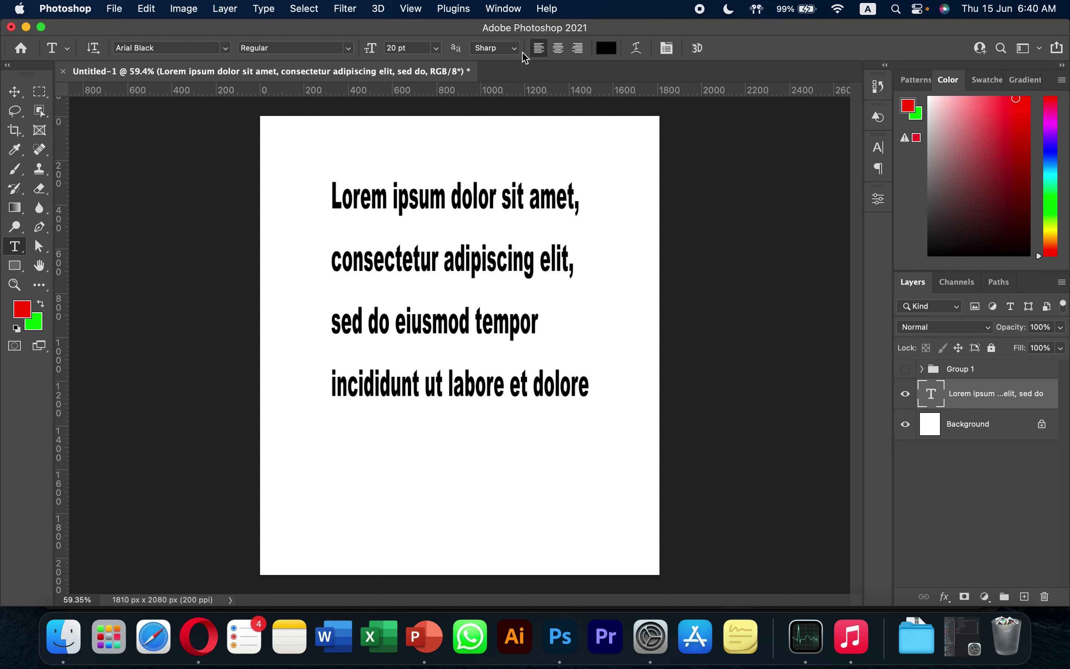
Step: Show the Paragraph panel's Character tab and preview the EmojiOne font on the paragraph
left_click(504, 9)
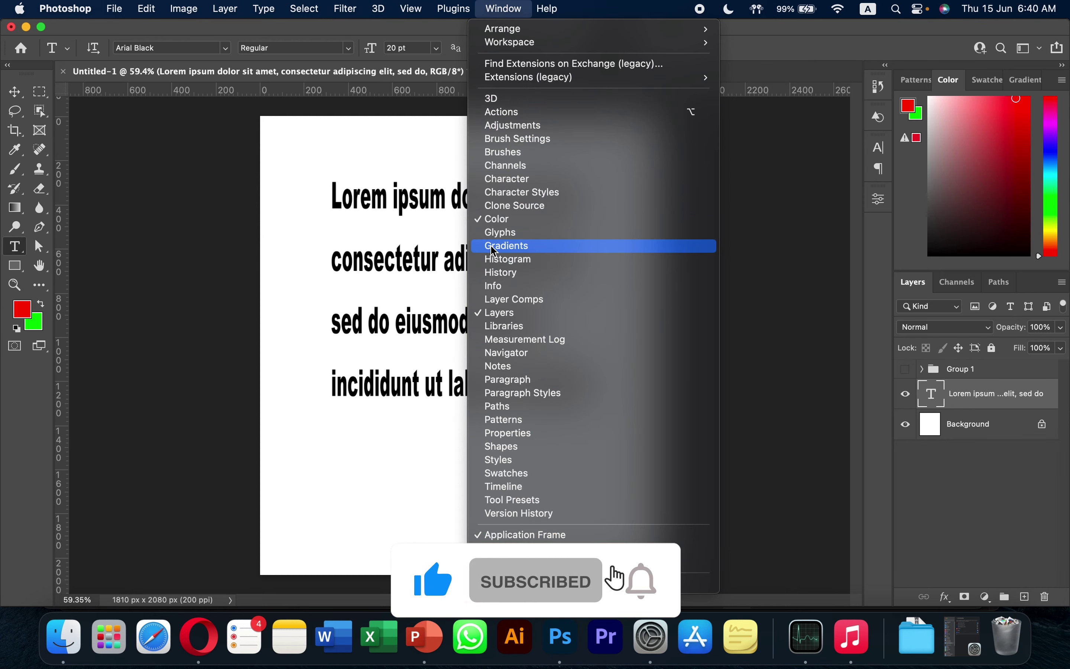
left_click(523, 381)
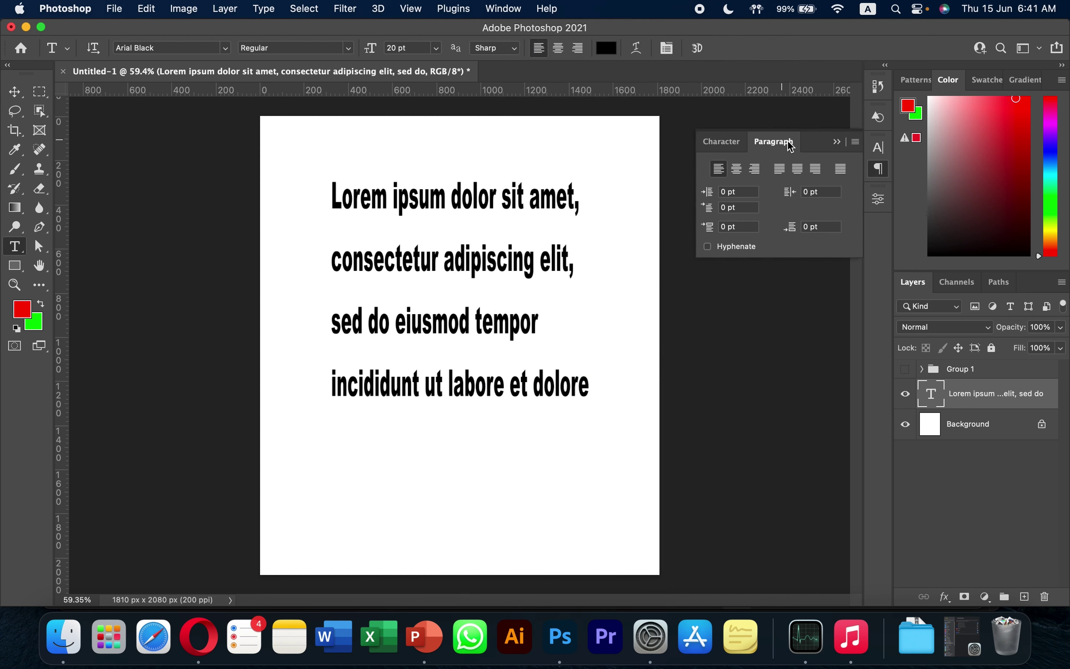
left_click(724, 142)
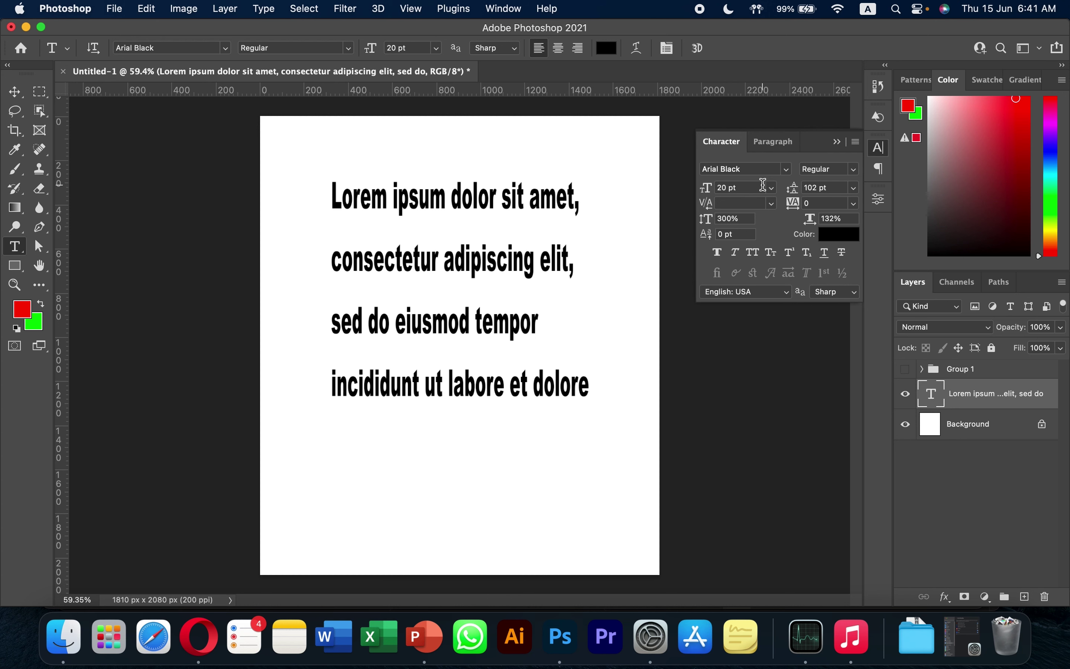
left_click(786, 170)
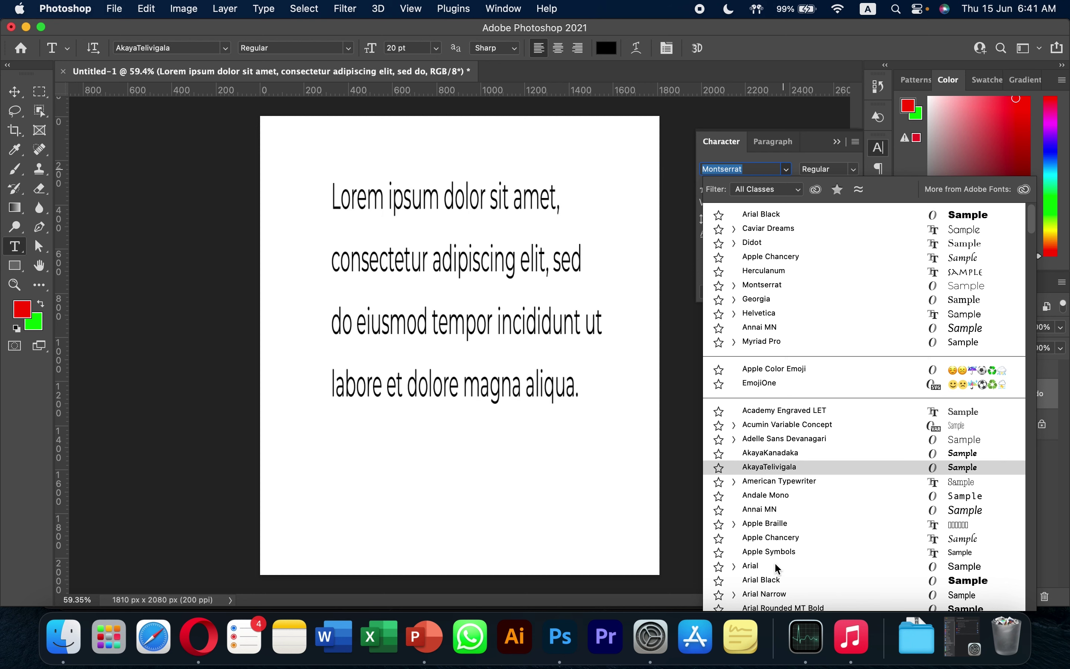
left_click(781, 214)
left_click(790, 169)
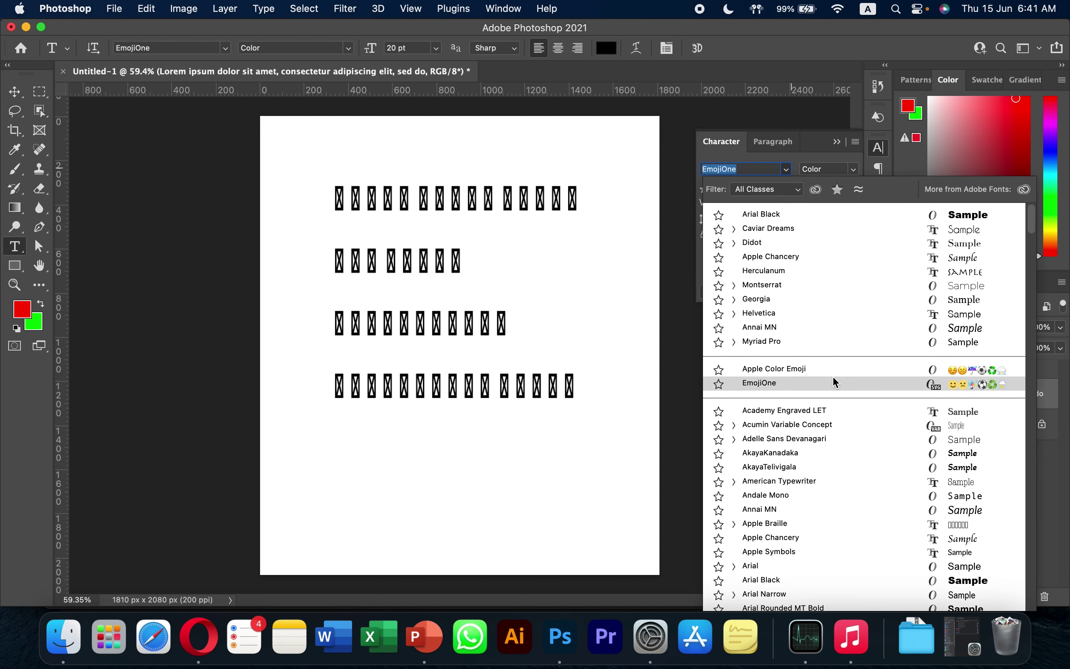
Step: Browse the font list, preview Apple Chancery, then keep the paragraph in Arial Black
key("Down")
scroll(837, 490, "down", 2)
scroll(837, 491, "down", 2)
scroll(837, 491, "down", 2)
scroll(838, 489, "down", 3)
scroll(837, 489, "down", 3)
scroll(837, 489, "down", 1)
scroll(837, 490, "down", 1)
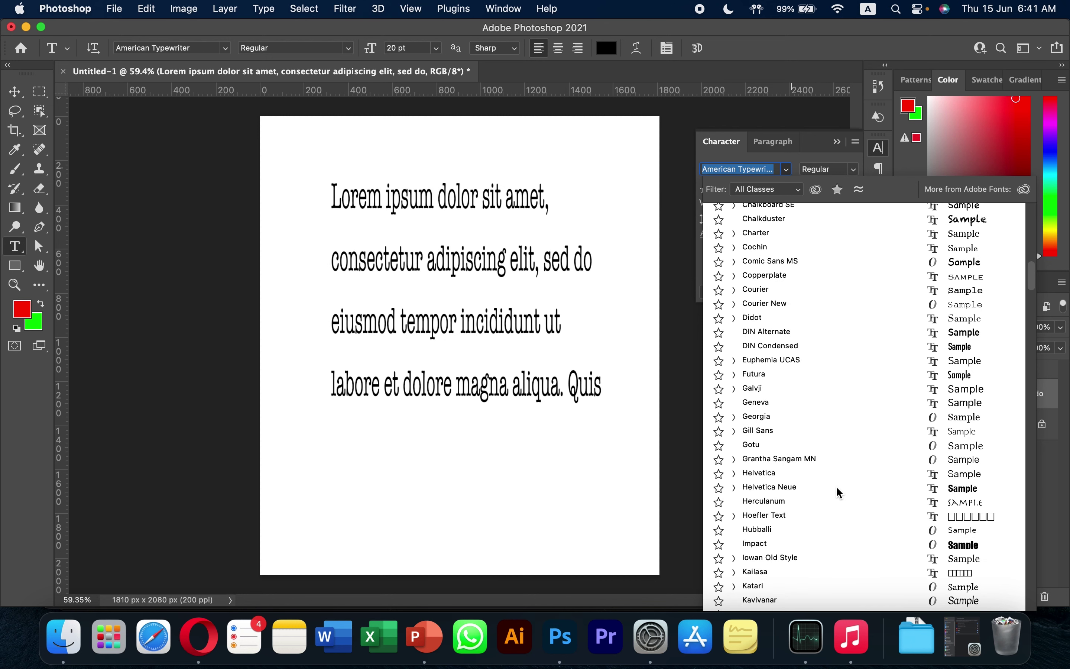
scroll(837, 490, "up", 10)
scroll(796, 354, "up", 10)
left_click(754, 211)
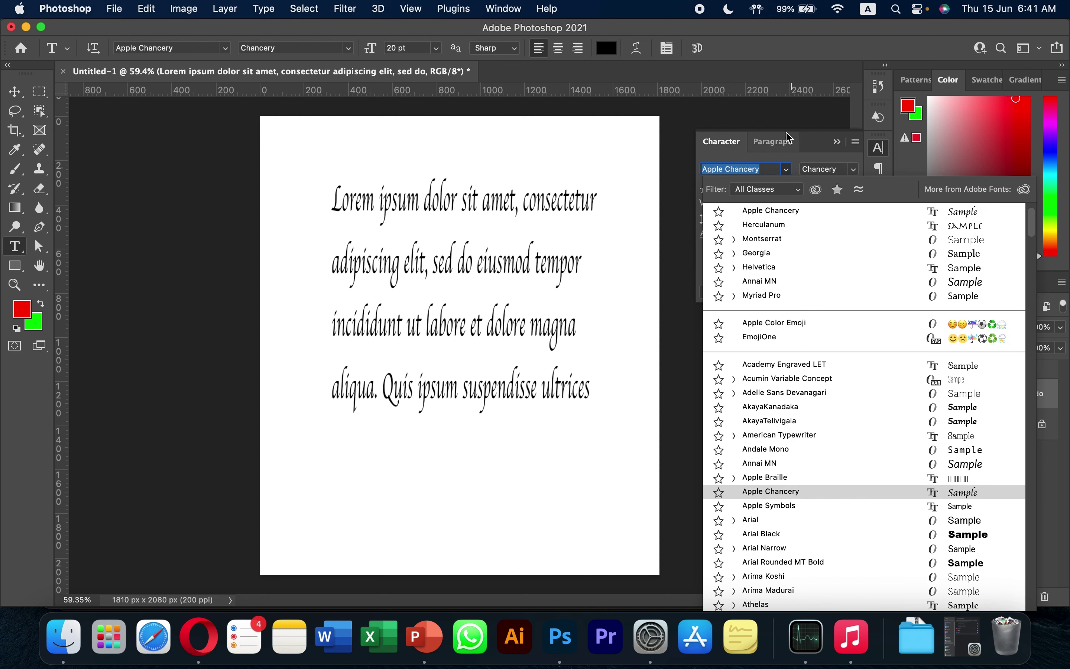
left_click(816, 153)
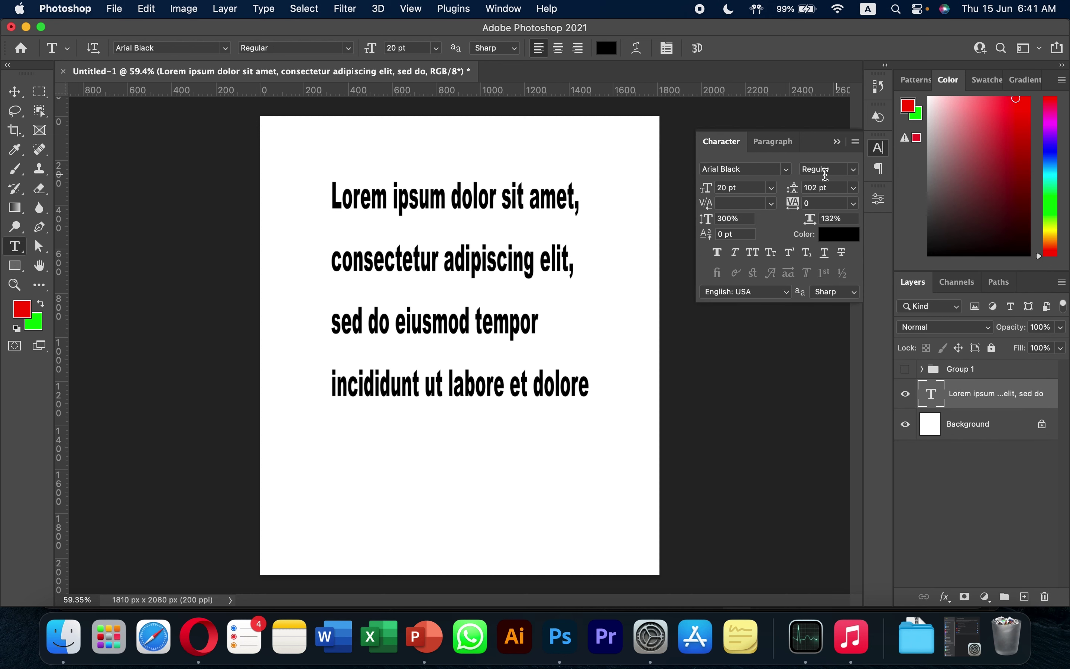
left_click(855, 171)
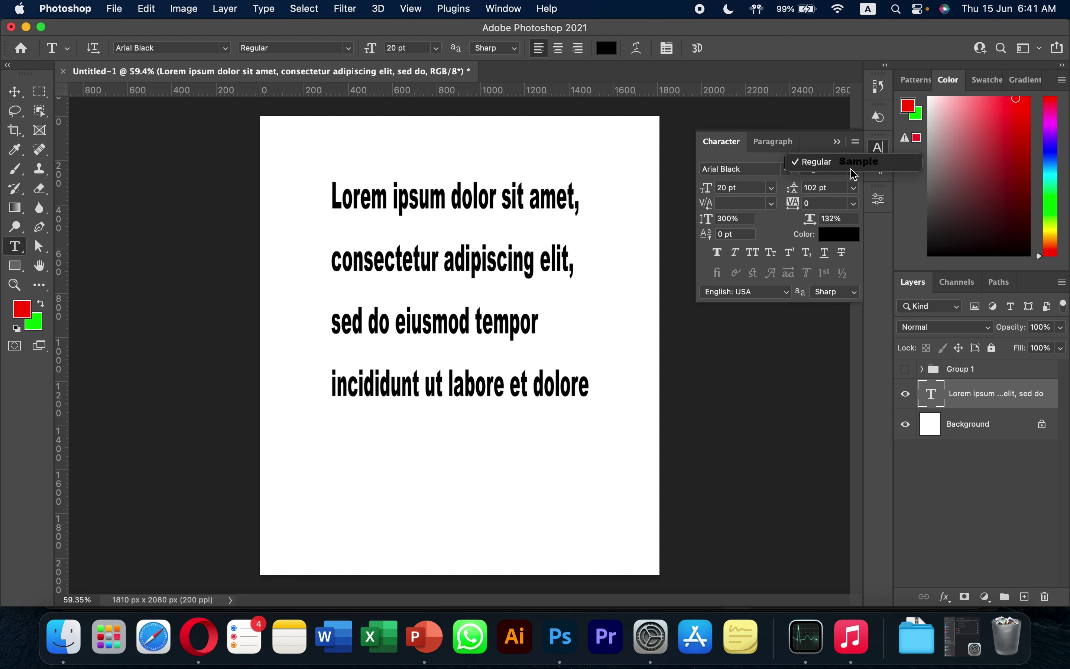
Step: Apply Helvetica to the paragraph and preview its Light style
left_click(765, 177)
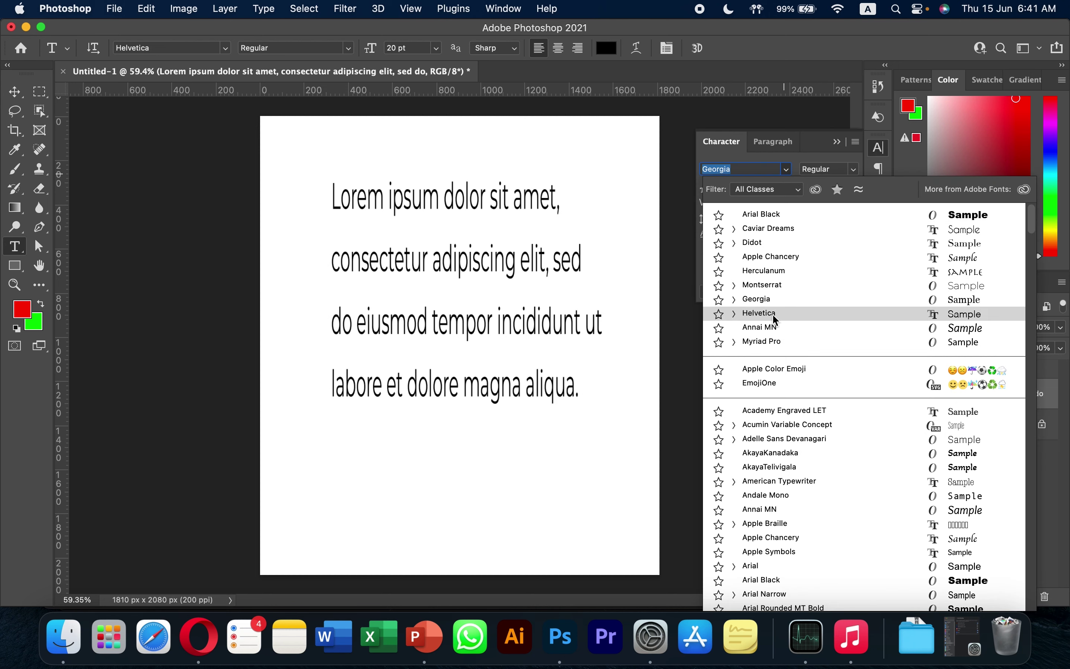
left_click(772, 313)
left_click(854, 172)
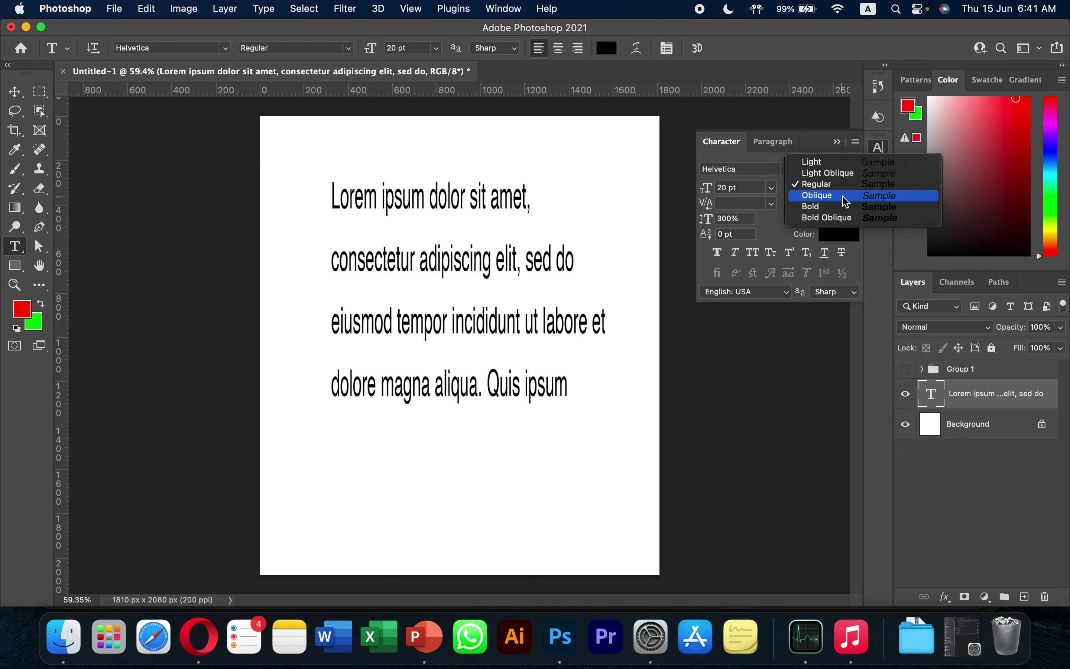
left_click(709, 238)
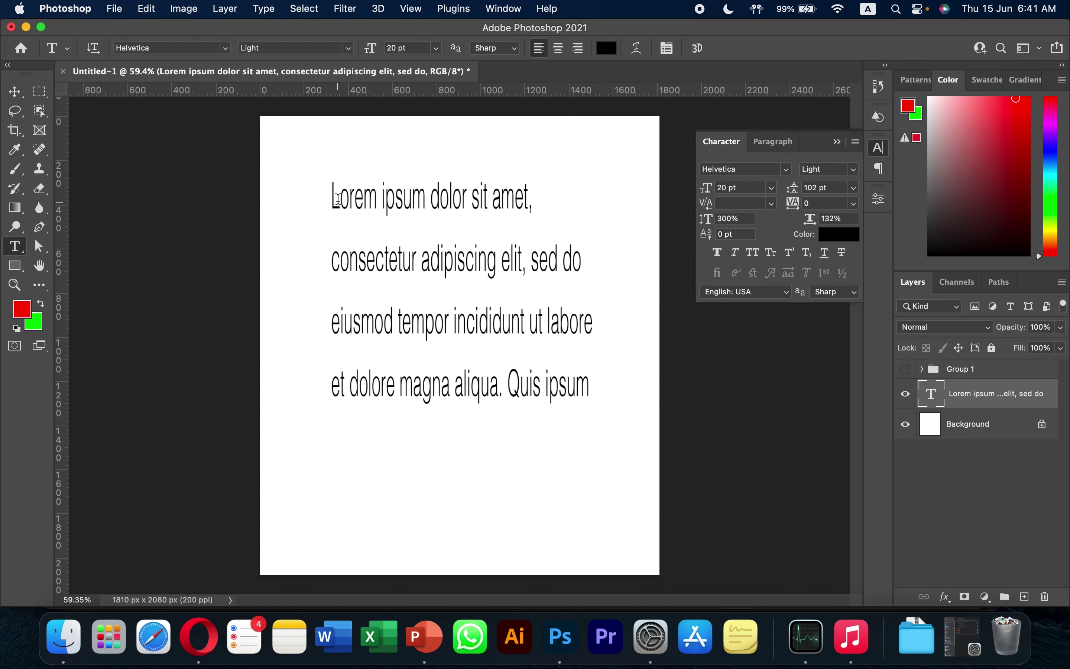
scroll(338, 199, "up", 5)
scroll(338, 199, "up", 2)
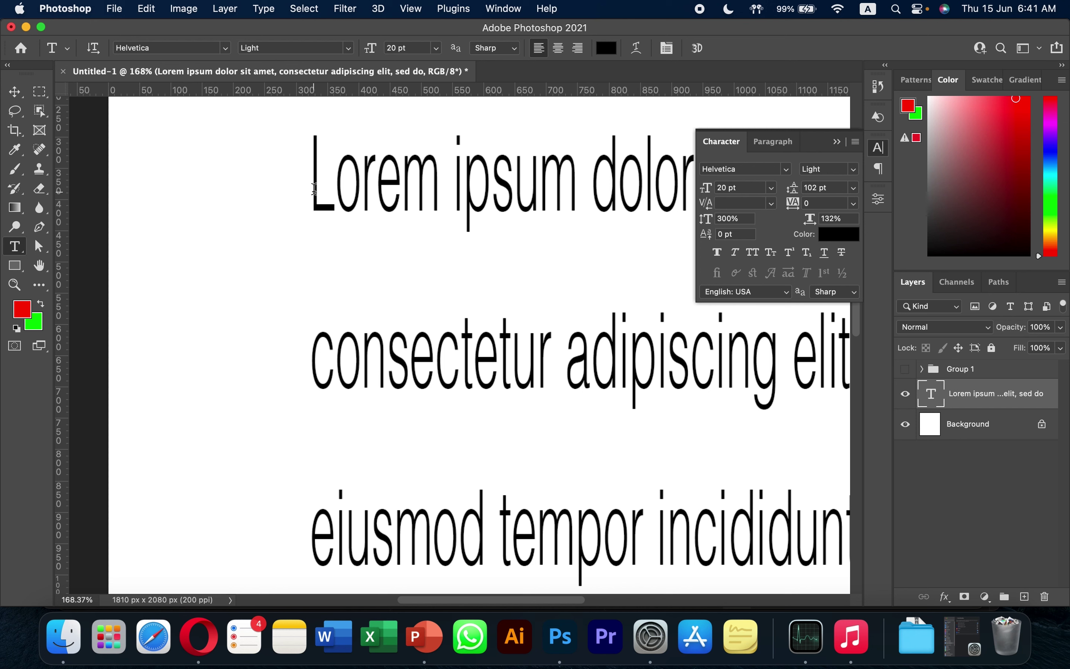
Step: Try Helvetica Bold, then settle the paragraph on Helvetica Regular
left_click(854, 170)
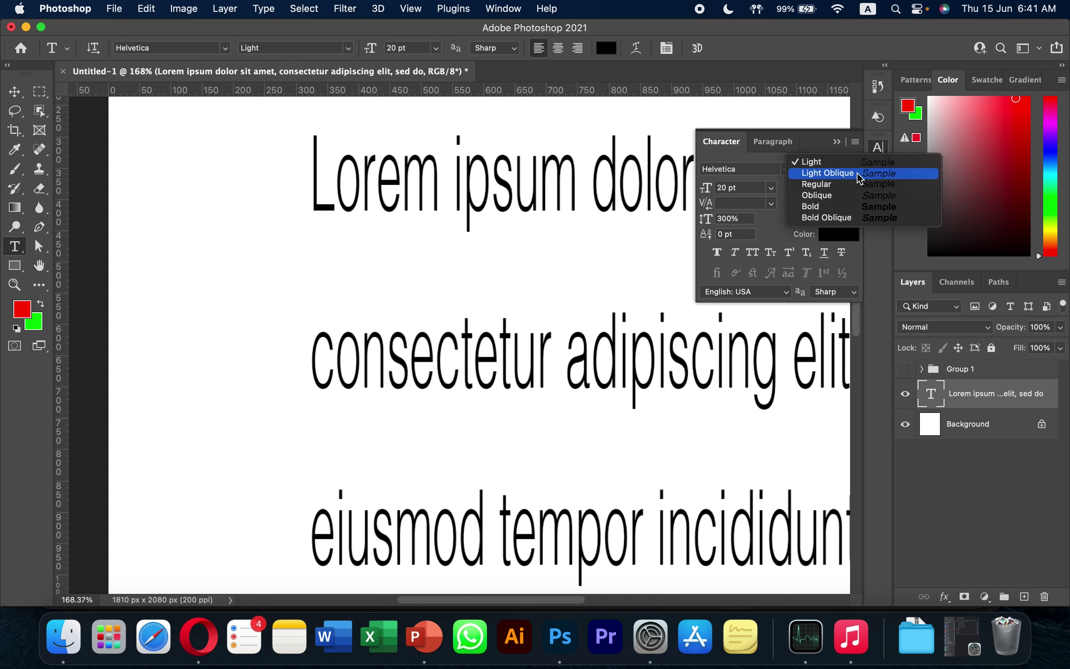
left_click(843, 207)
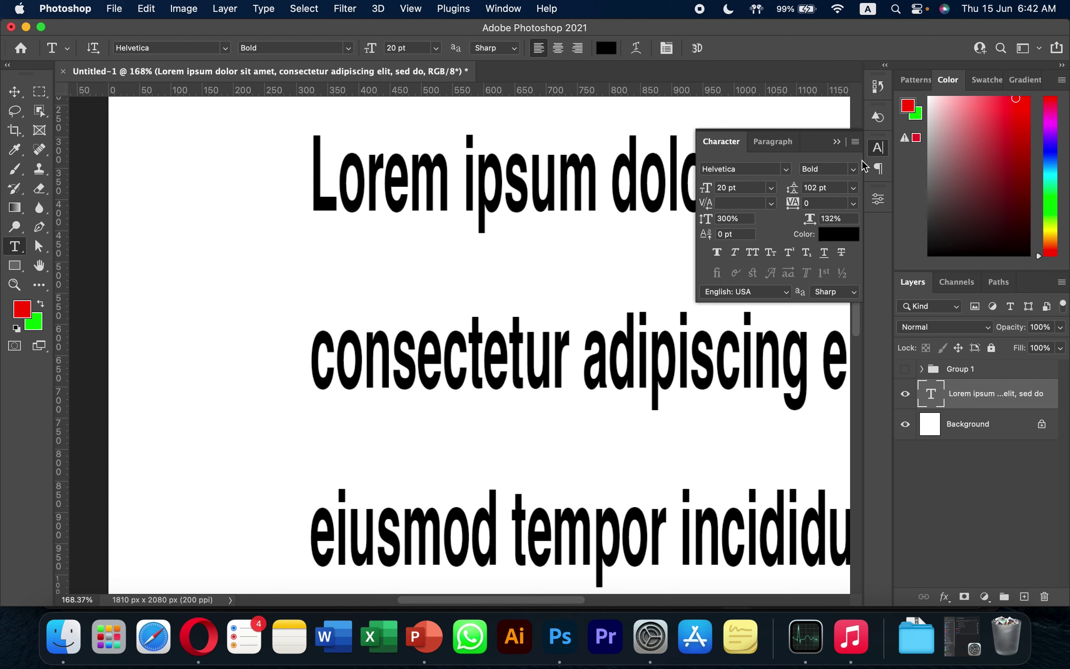
left_click(850, 169)
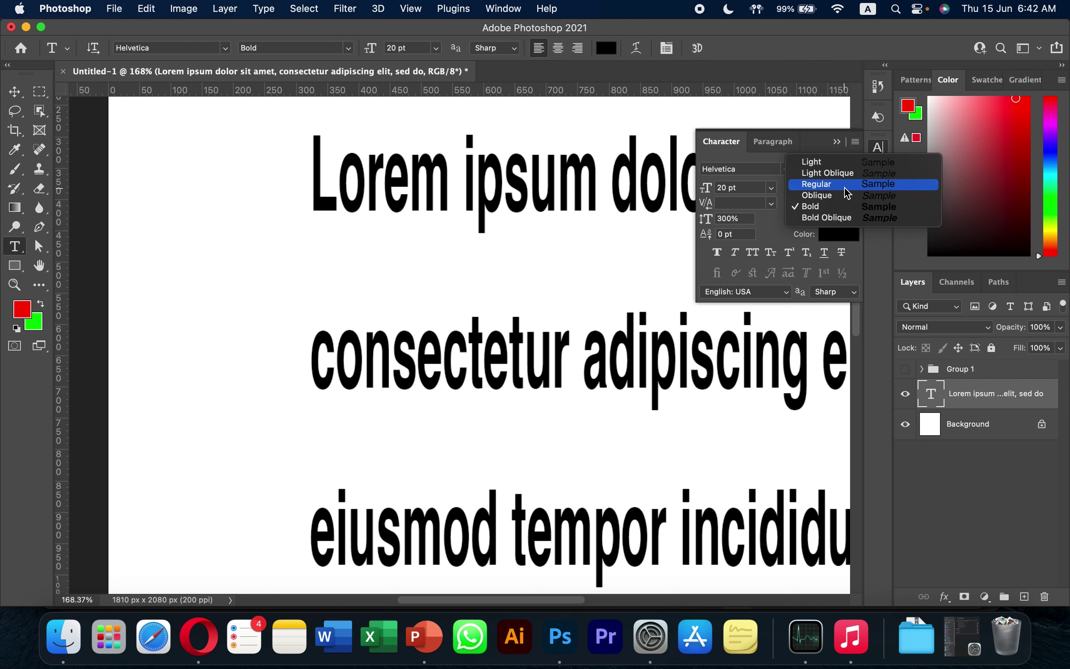
left_click(846, 189)
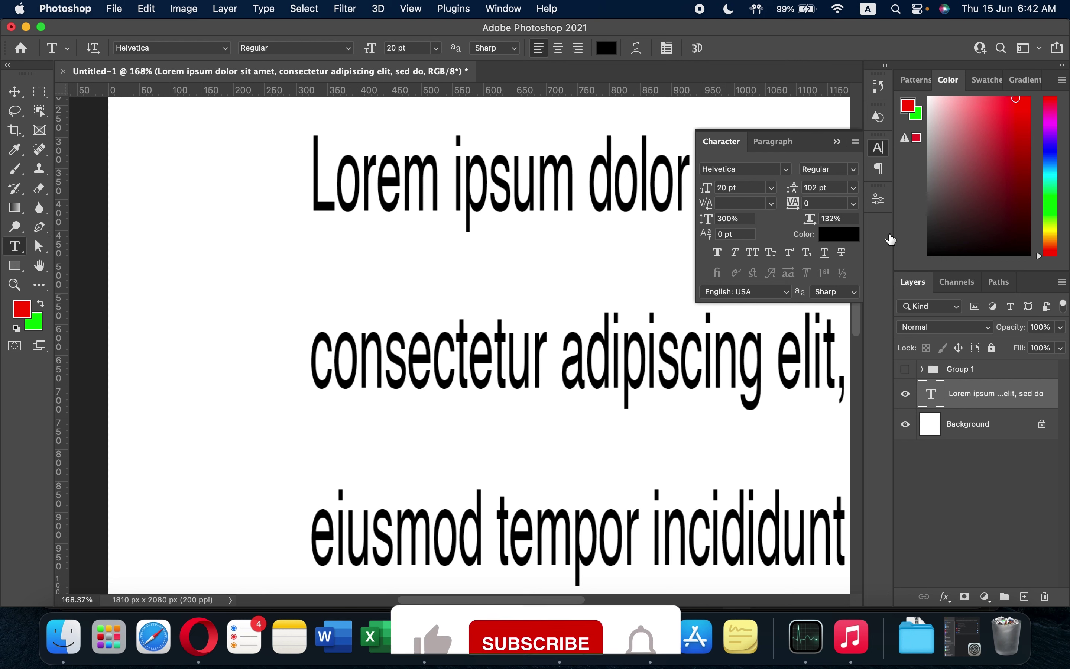
left_click(855, 188)
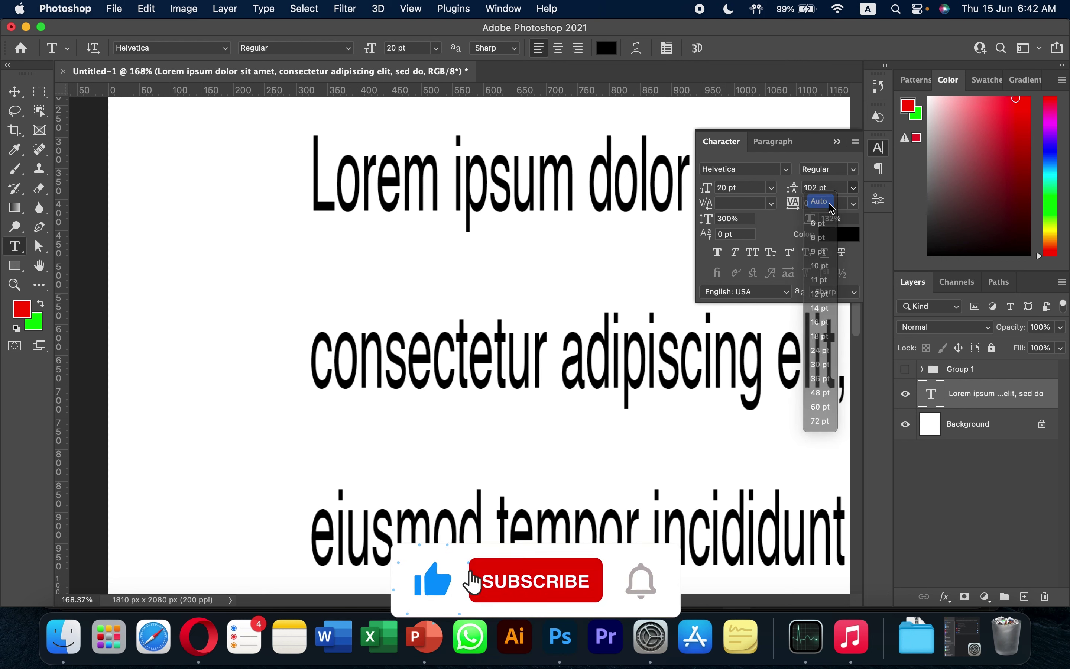
Step: Try Auto and 24 pt leading presets, then enter 100 pt leading
left_click(822, 201)
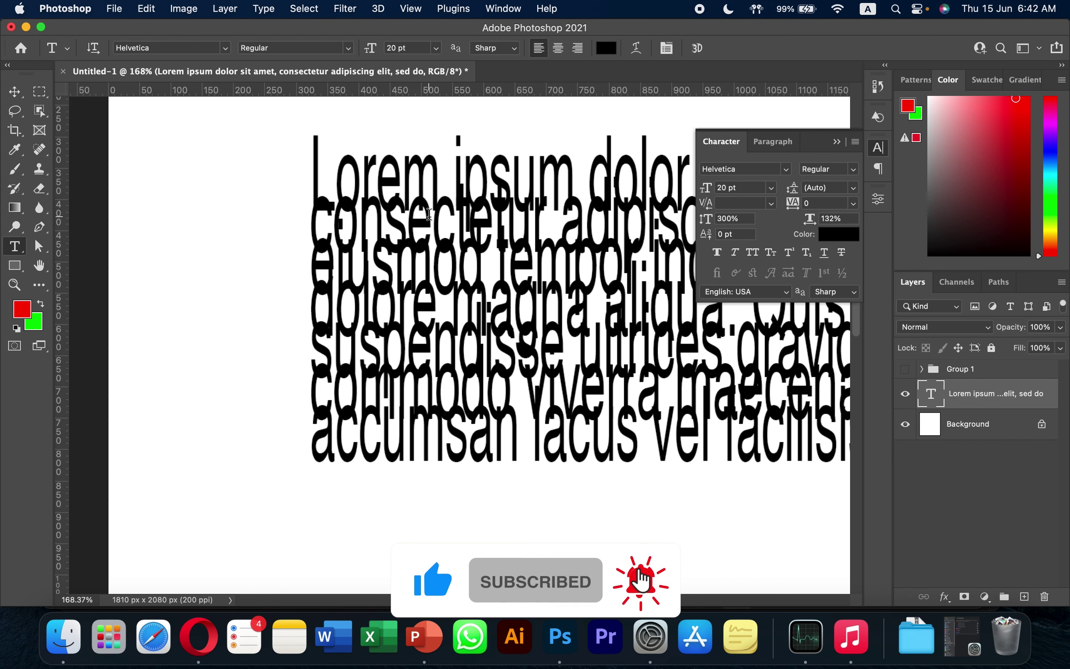
left_click(856, 190)
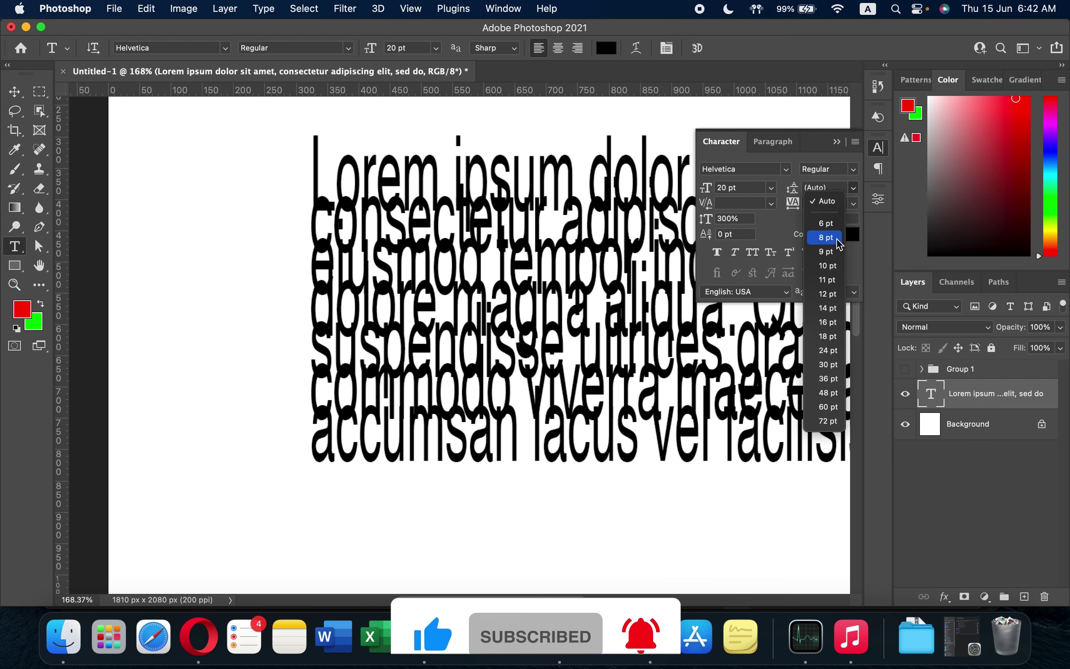
left_click(831, 350)
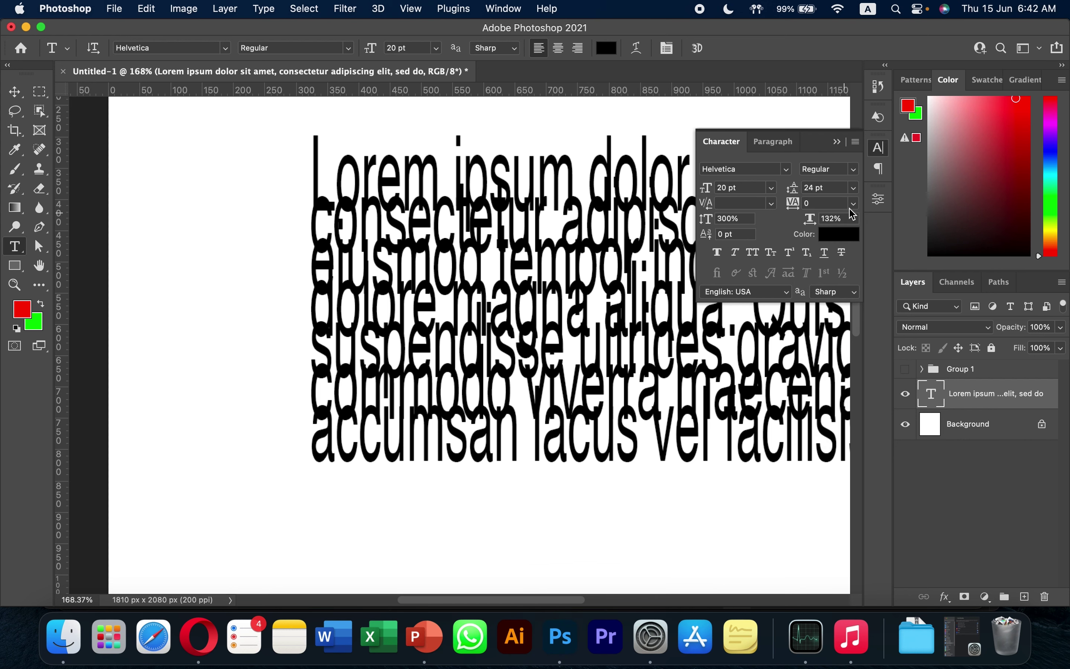
left_click(855, 188)
left_click(834, 421)
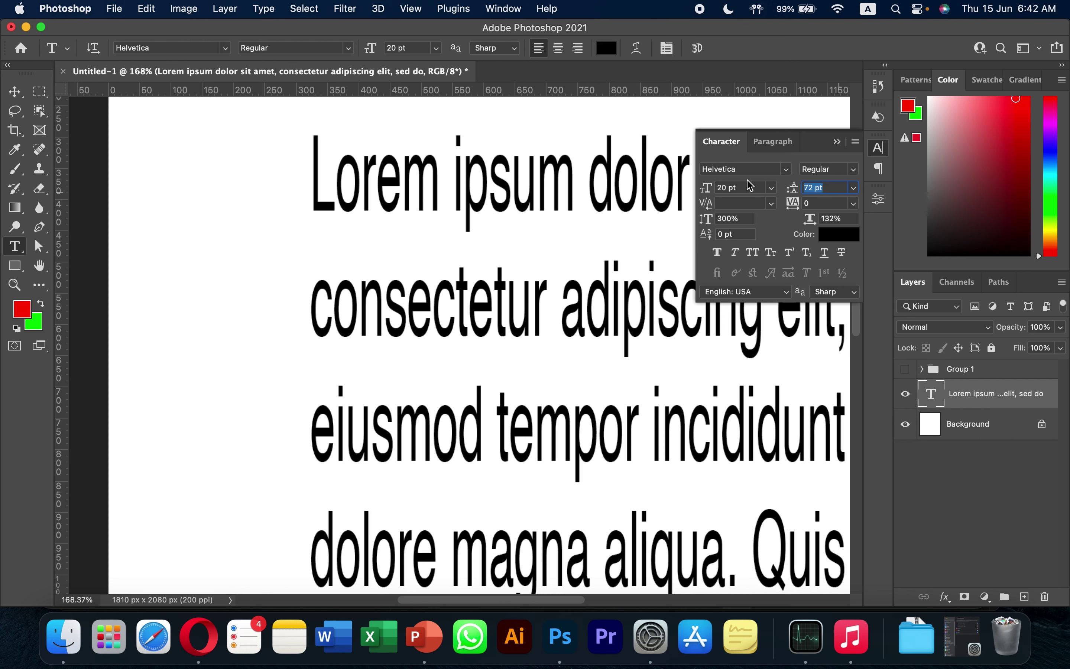
type("100")
key("Return")
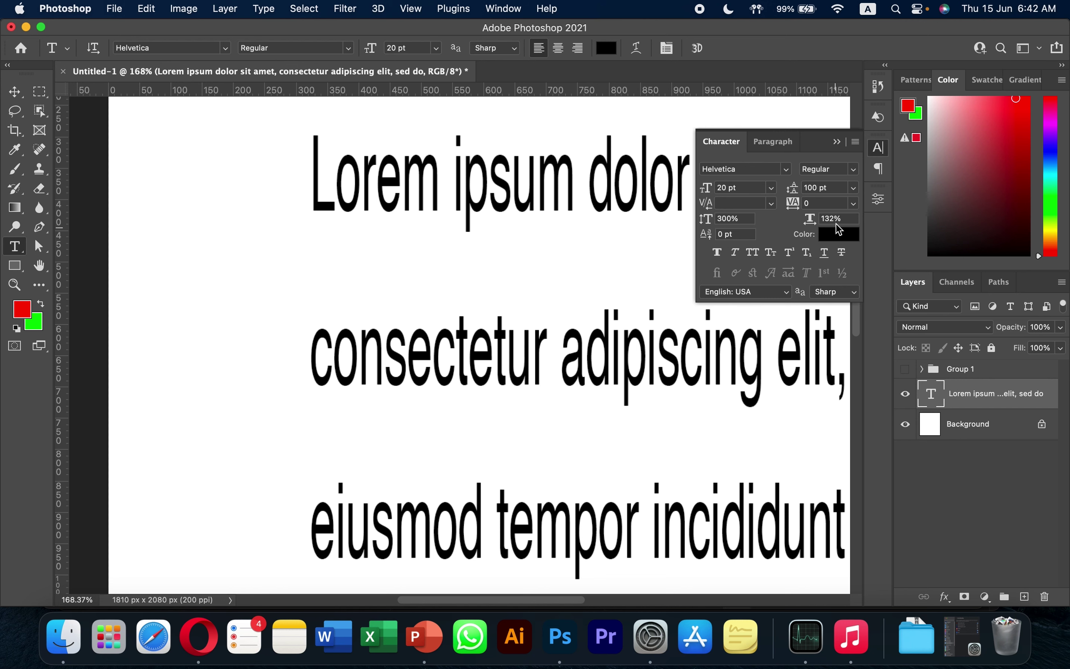
Step: Test 20 pt leading, restore 100 pt, and set the paragraph tracking to 20
left_click(831, 188)
type("20")
key("Return")
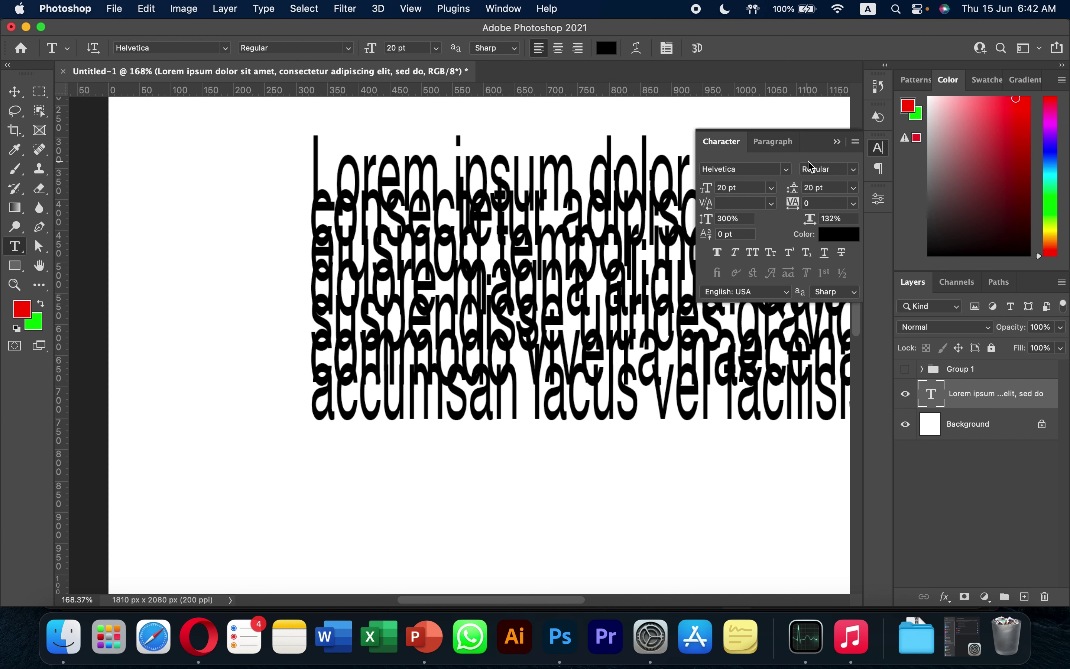
left_click(825, 188)
type("10")
type("0")
key("Return")
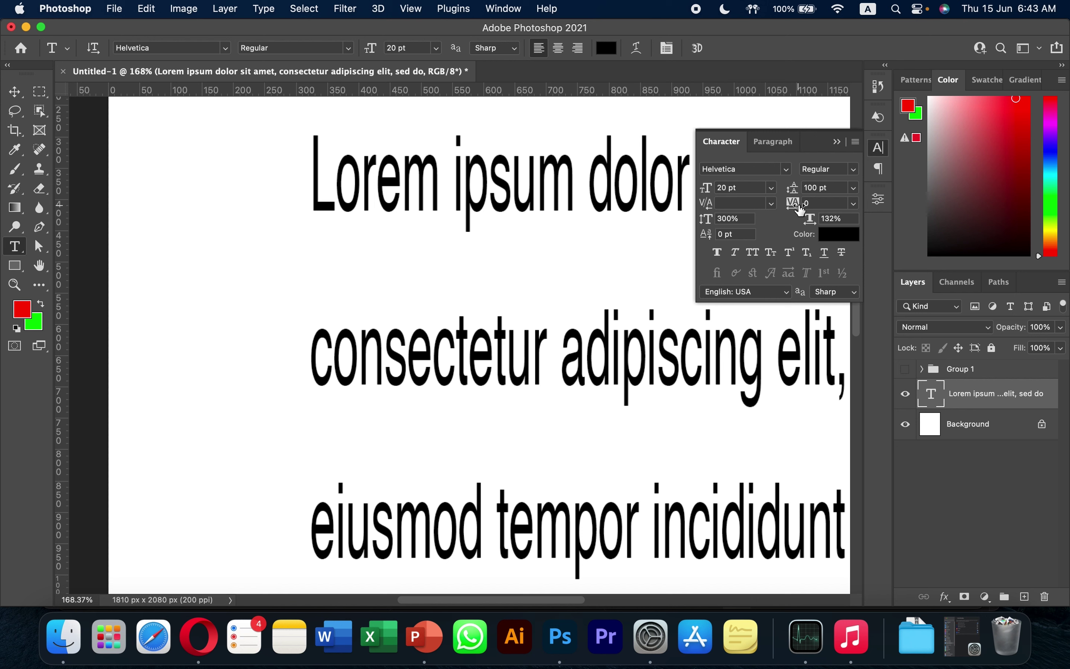
left_click(808, 202)
type("20")
key("Tab")
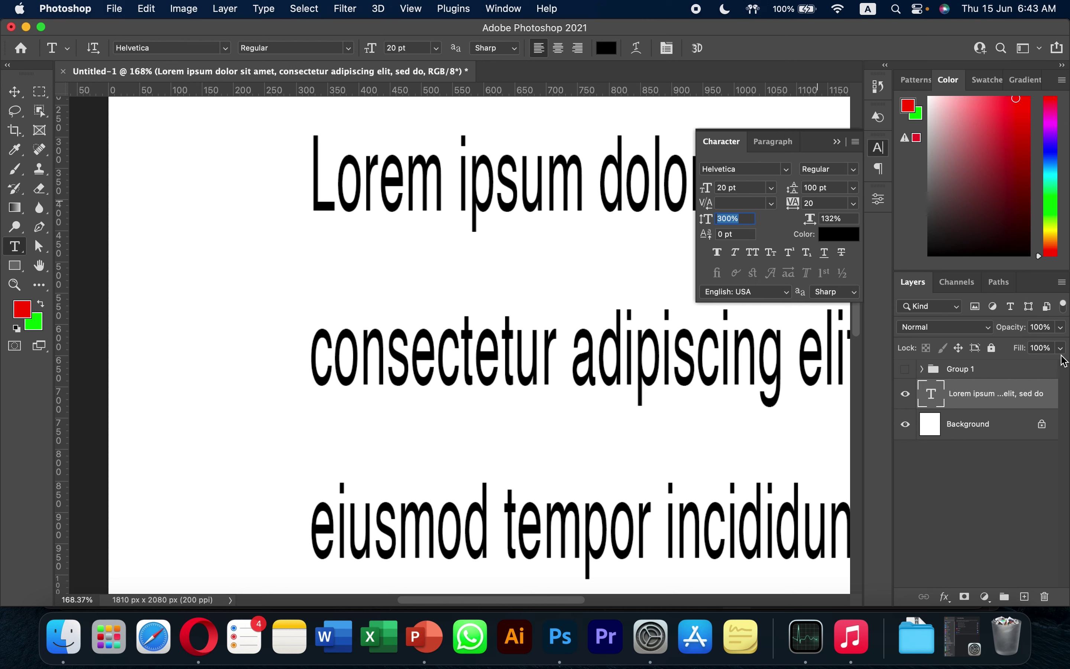
Step: Hide the paragraph layer and add a new Lorem Ipsum text heading
left_click(907, 394)
left_click(326, 227)
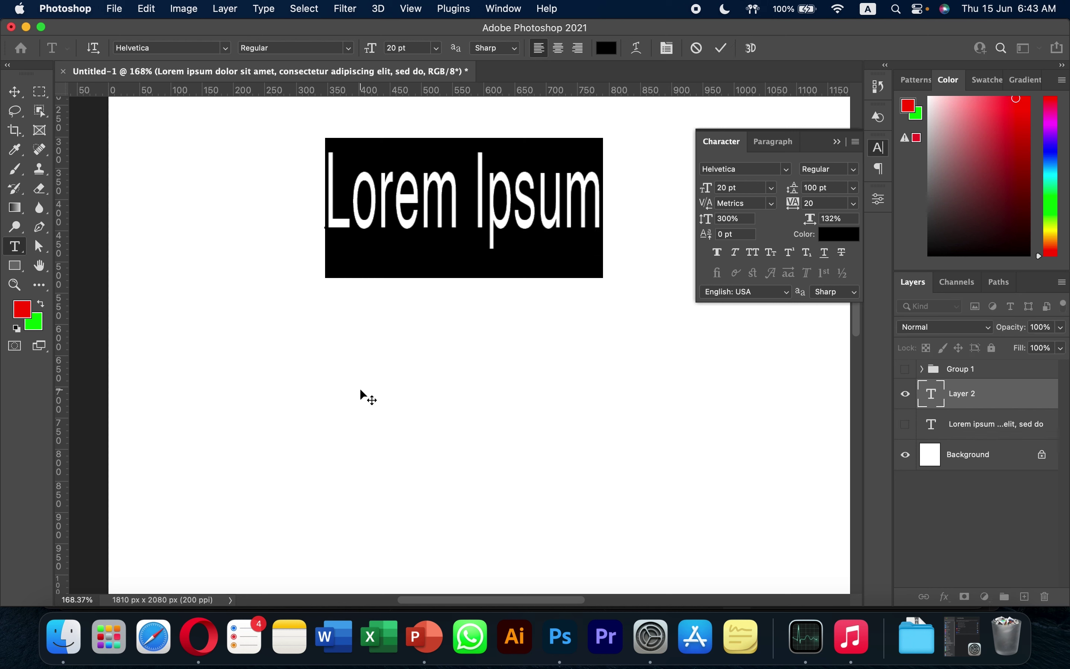
left_click(366, 396)
Step: Set the heading's tracking to 100, then raise it to 400
left_click(856, 205)
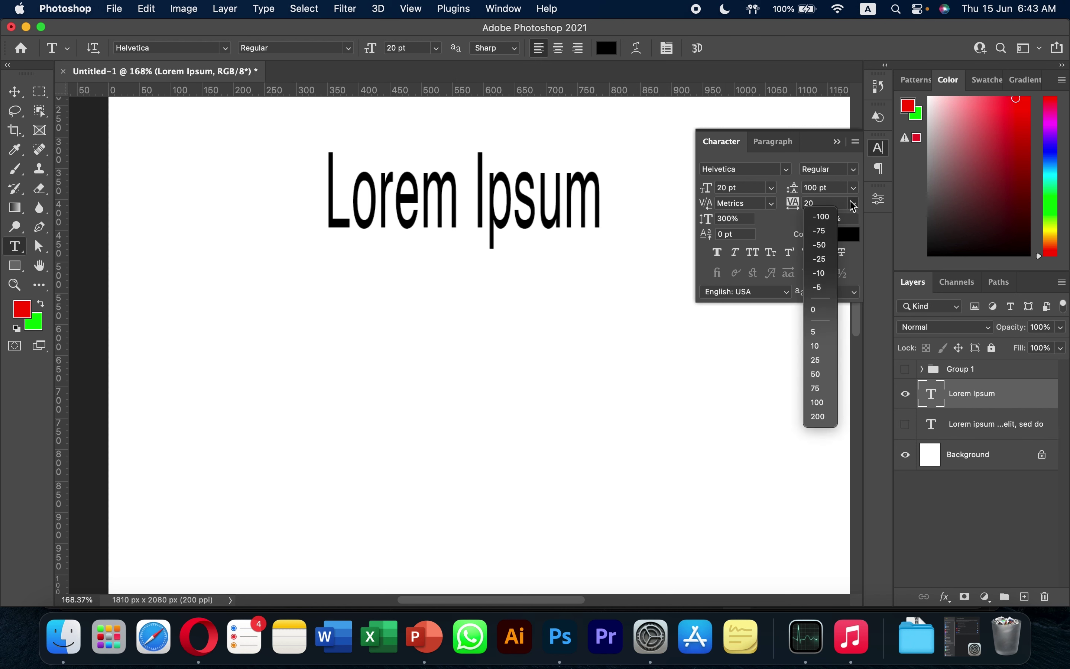
left_click(818, 402)
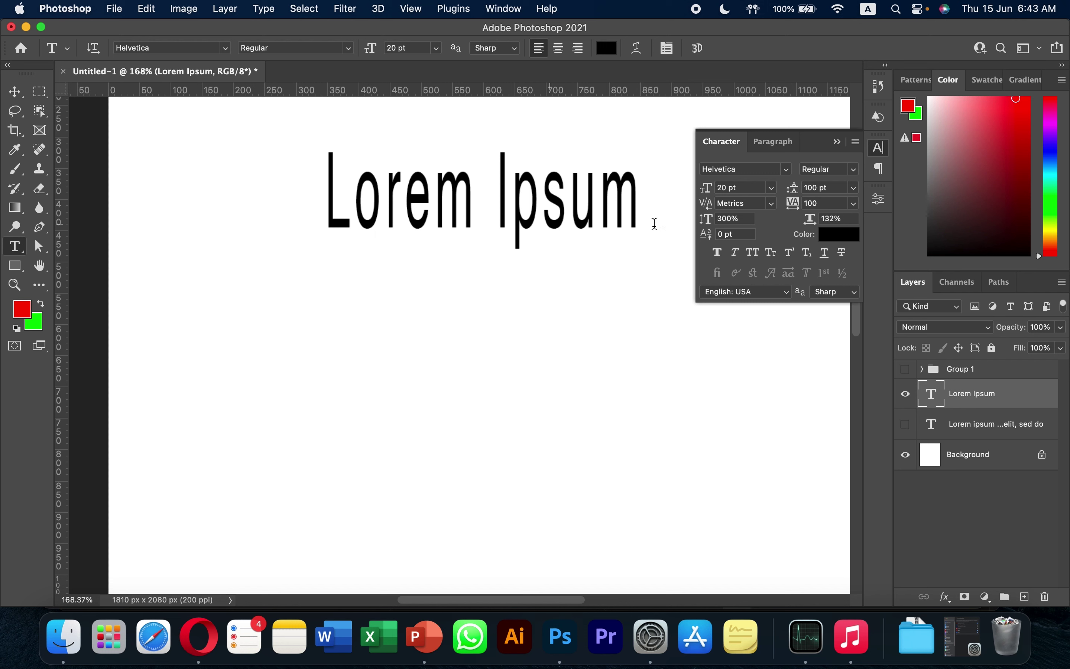
left_click(792, 202)
type("4")
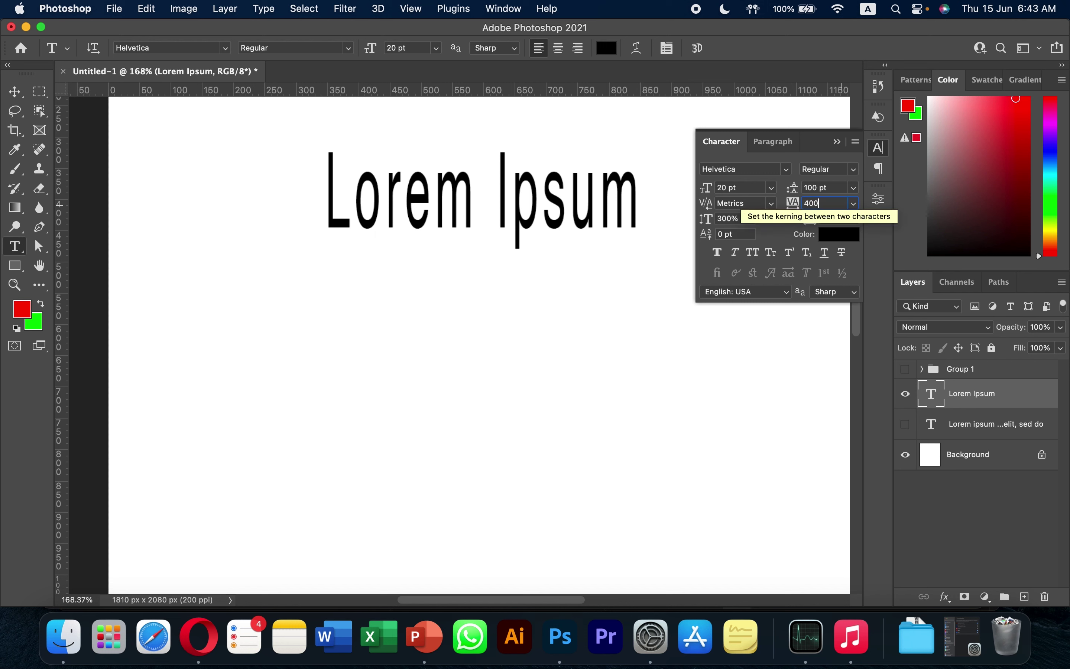
key("Return")
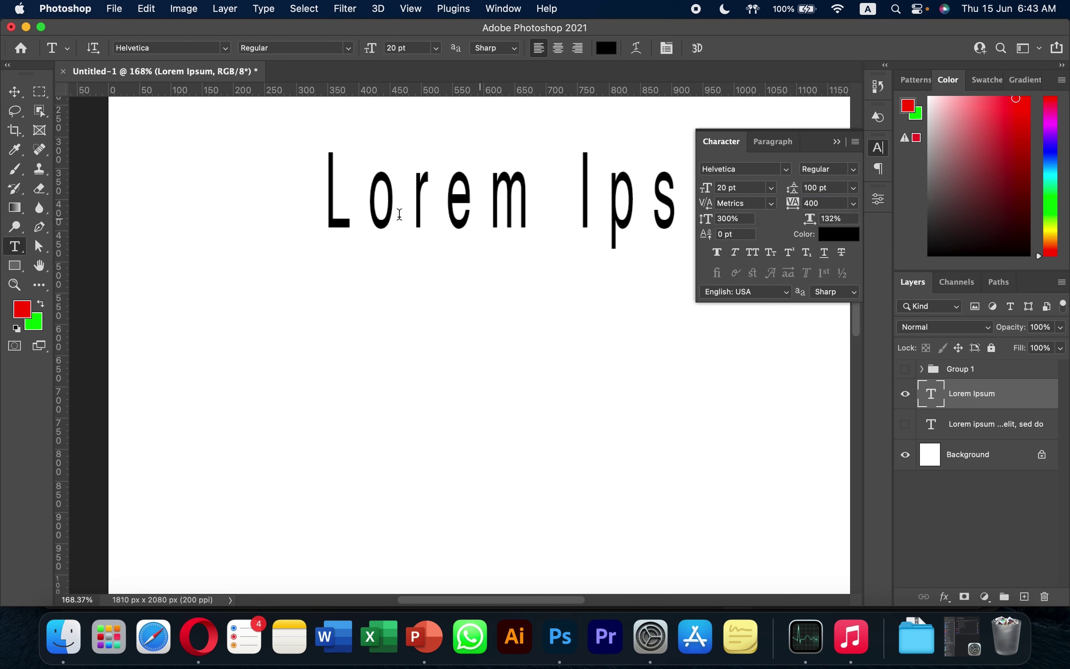
left_click(880, 147)
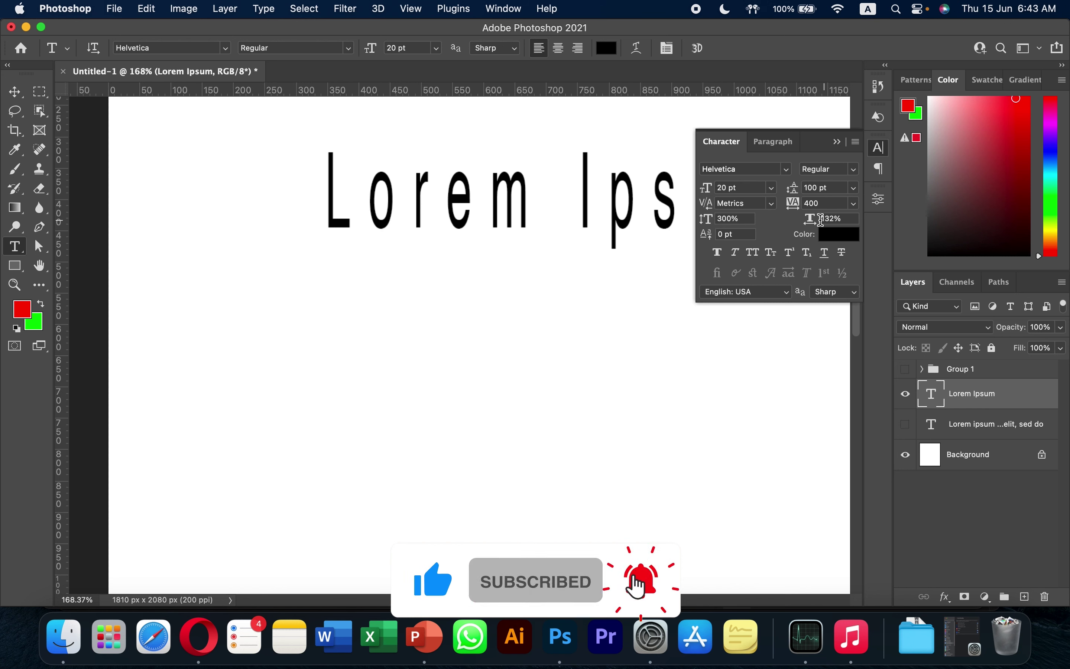
Step: Reset the heading's vertical scale to 100%, then stretch it to 300%
left_click(734, 218)
type("100")
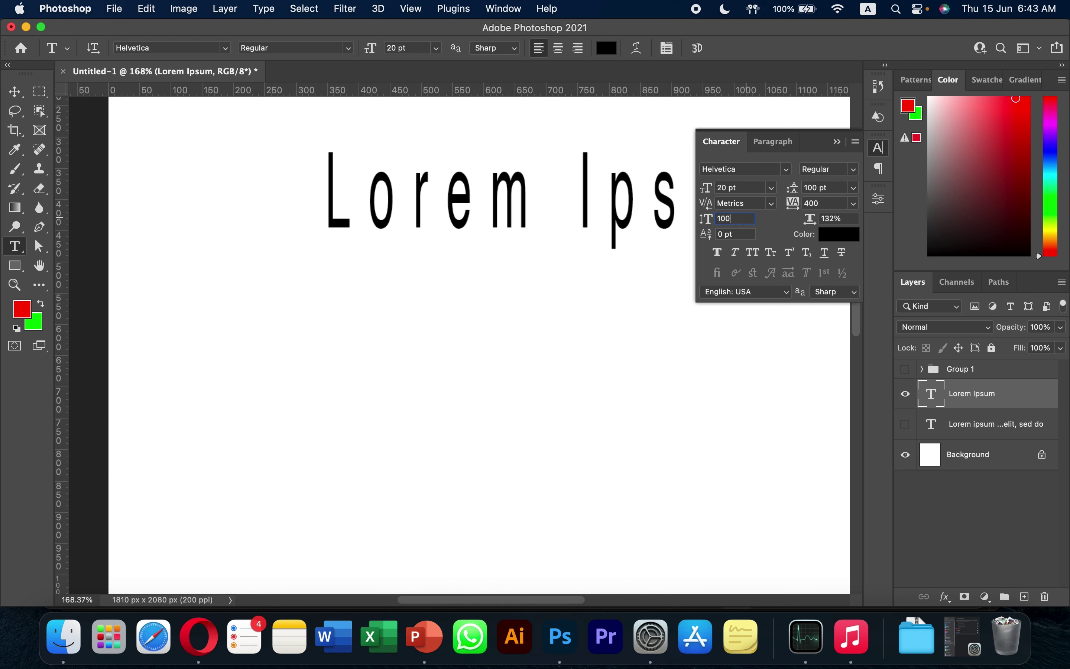
key("Return")
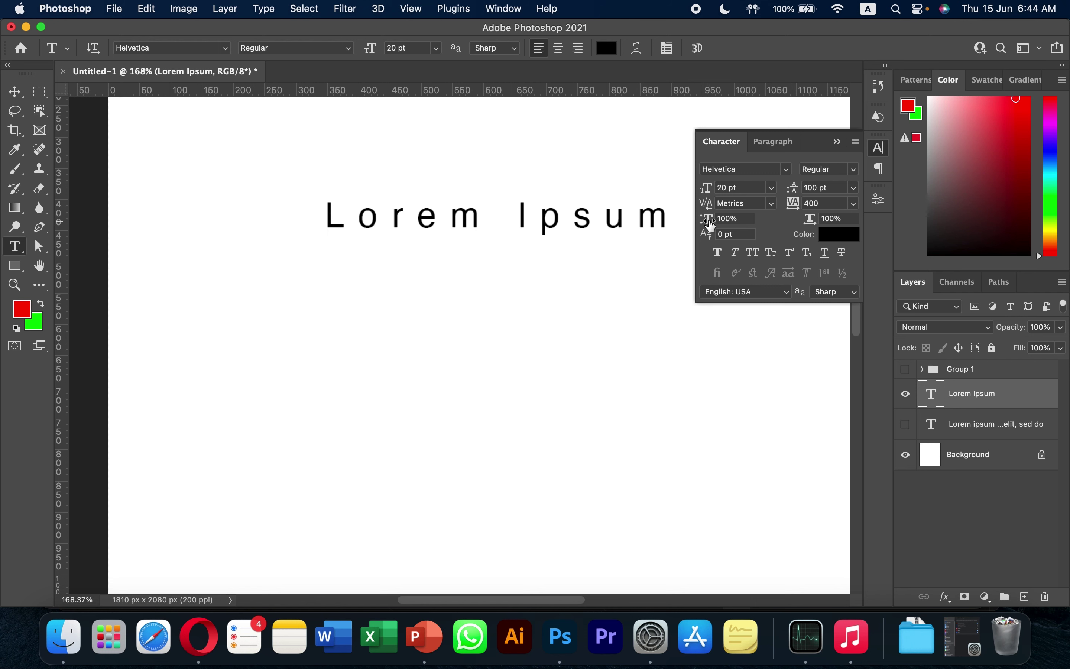
left_click_drag(706, 218, 740, 223)
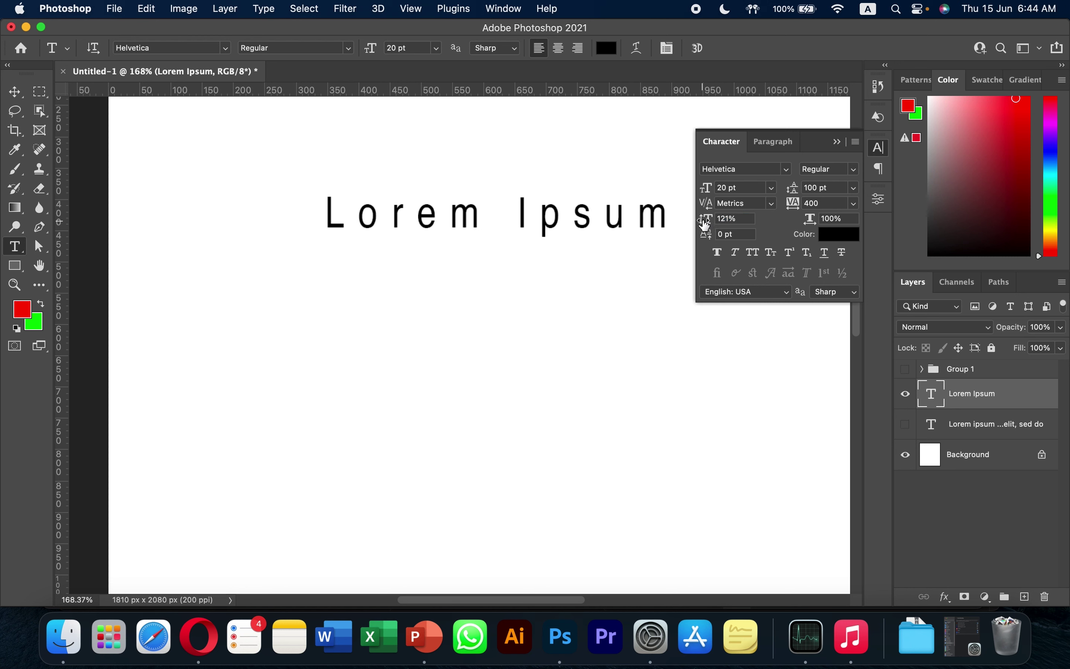
key("Return")
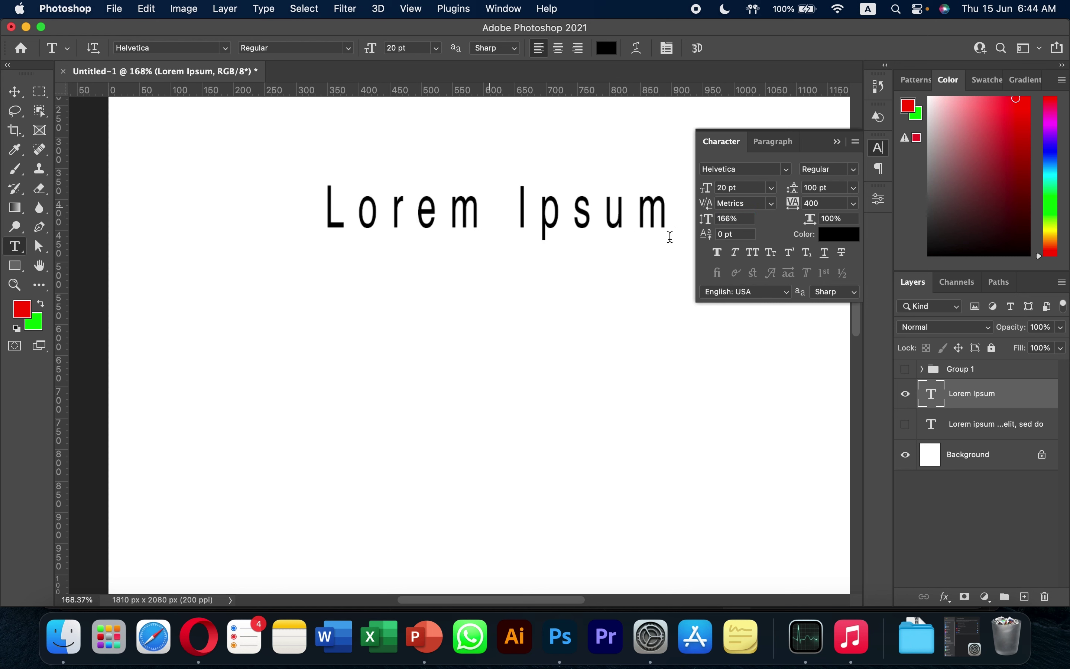
left_click(739, 217)
type("300")
key("Return")
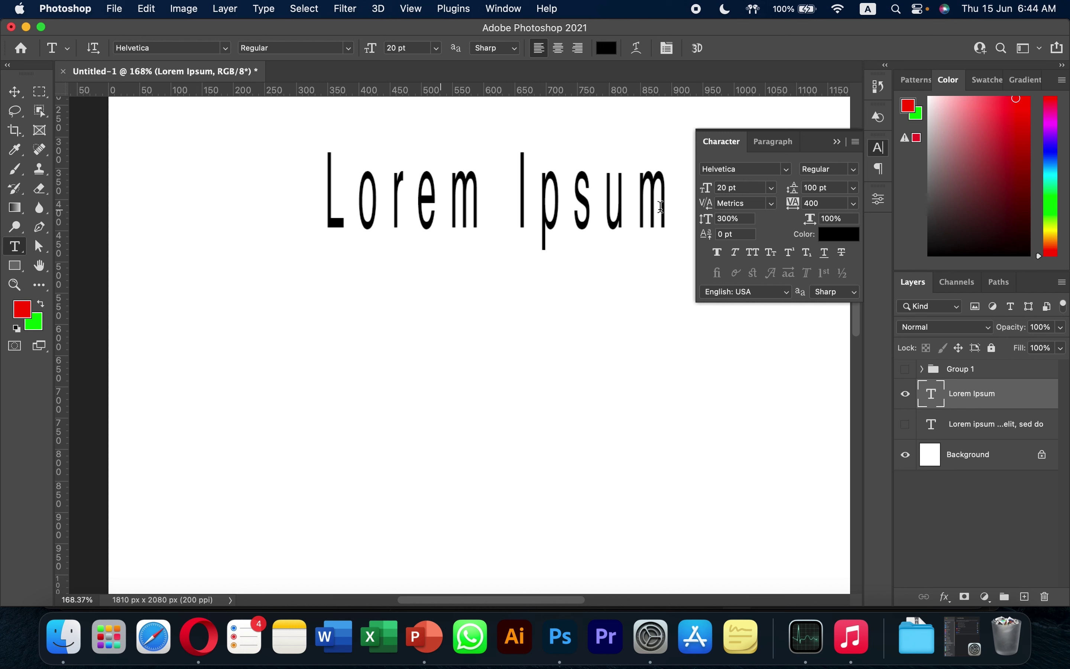
Step: Widen the heading to 200% horizontal scale and finish text editing
left_click(836, 218)
type("200")
key("Return")
key("v")
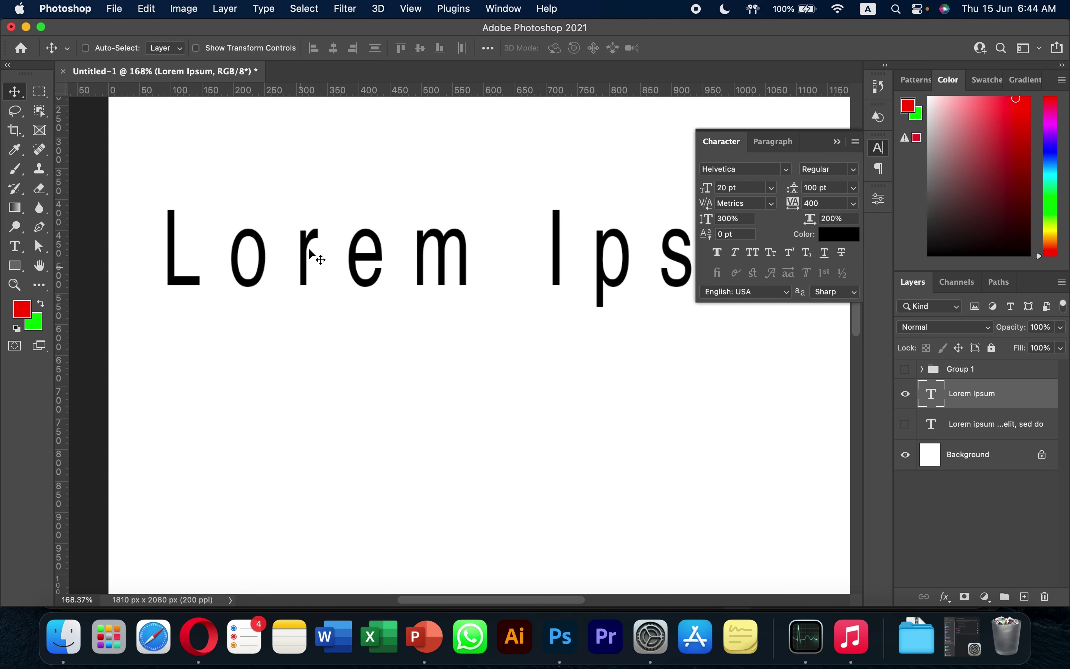
Step: Recolour the heading bright green #37d018 in the Color Picker after trying dark red and crimson
left_click(843, 240)
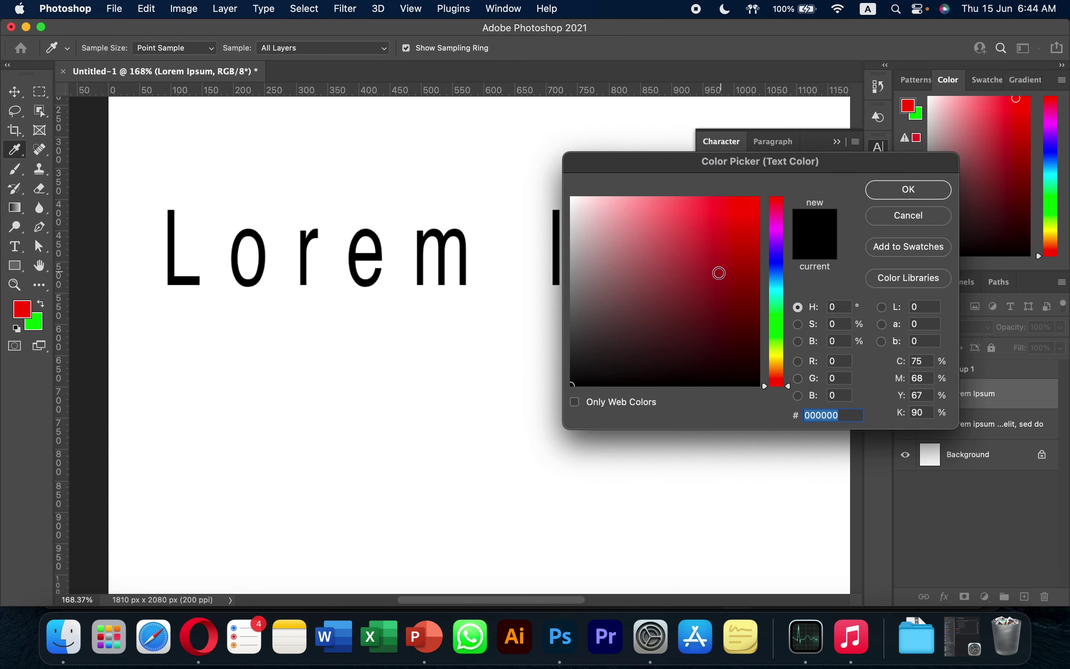
left_click(729, 292)
left_click(718, 215)
mouse_move(776, 239)
left_mouse_down()
mouse_move(777, 203)
mouse_move(754, 265)
left_mouse_up()
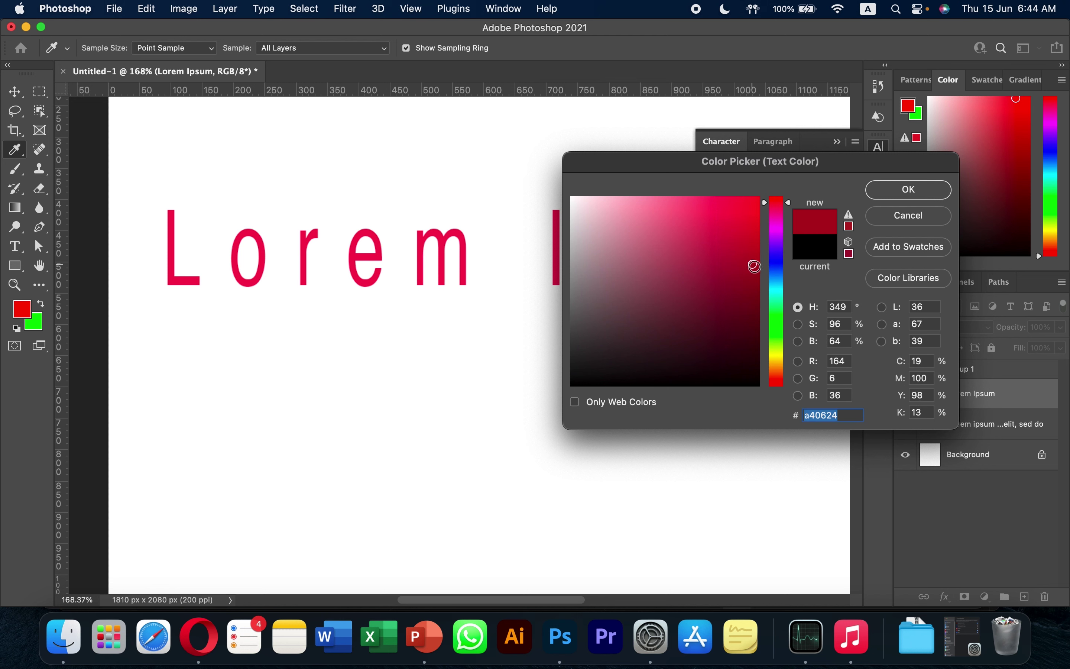
left_click(776, 323)
left_click_drag(775, 325, 777, 330)
left_click(738, 232)
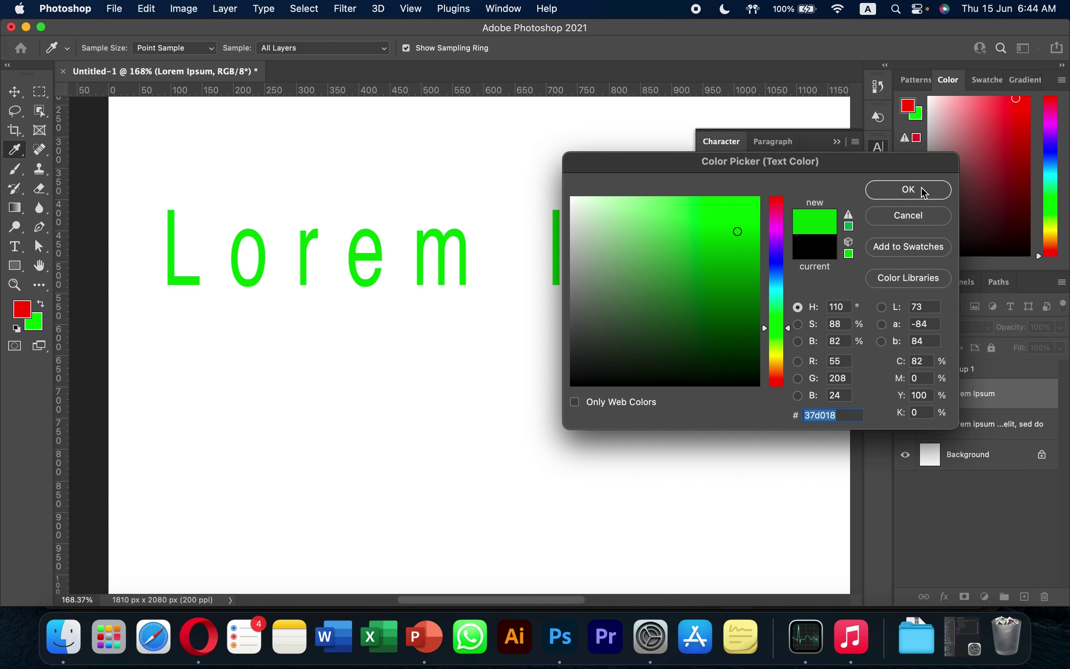
left_click(911, 190)
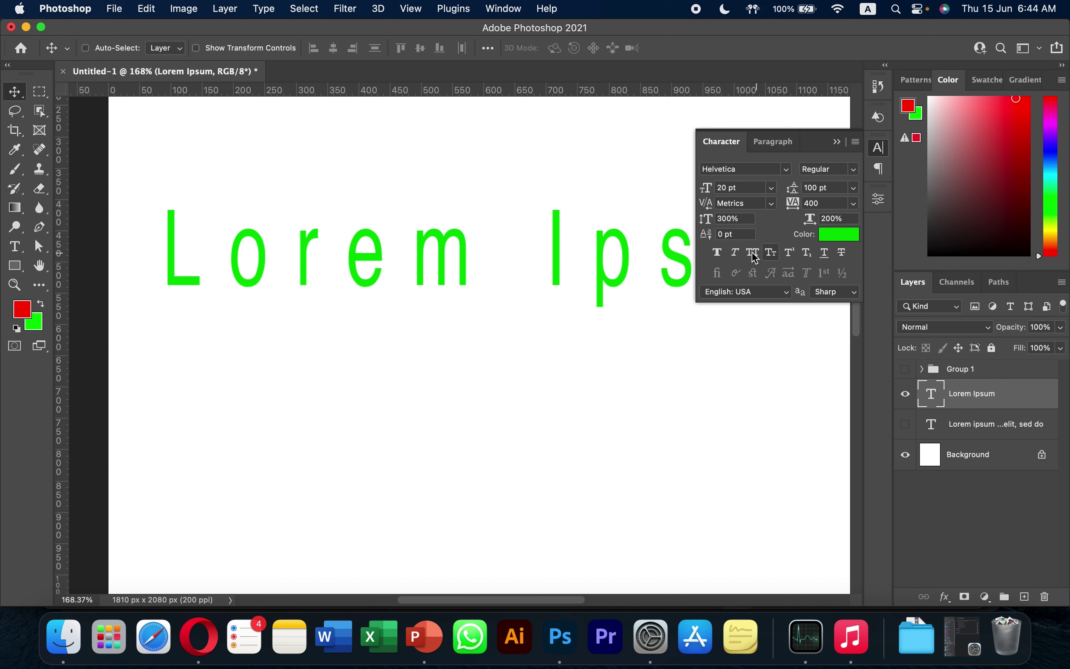
Step: Toggle faux bold and faux italic on and off, then set the heading in all caps
left_click(718, 253)
left_click(721, 256)
left_click(736, 255)
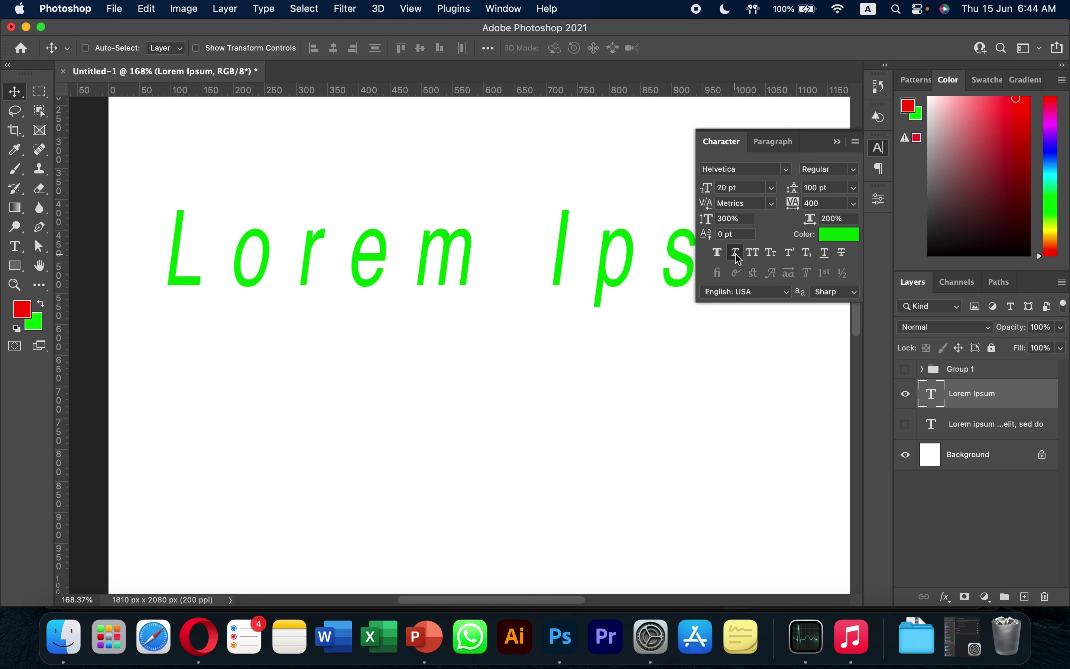
left_click(736, 255)
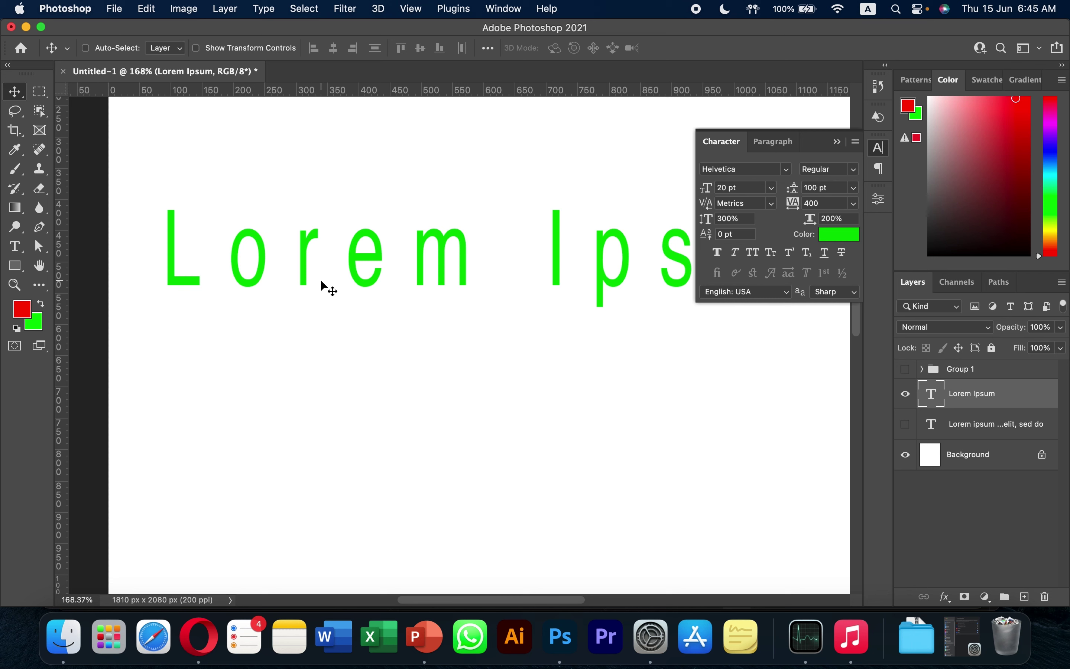
left_click(753, 253)
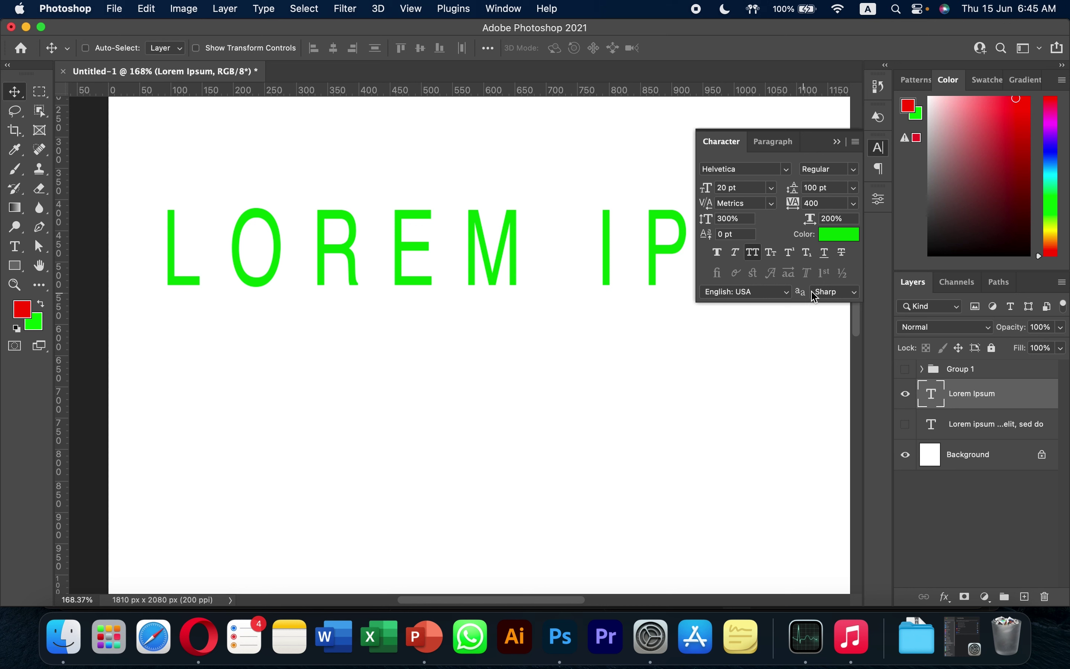
Step: Change the text anti-aliasing from Sharp to Smooth and collapse the Character panel
left_click(843, 293)
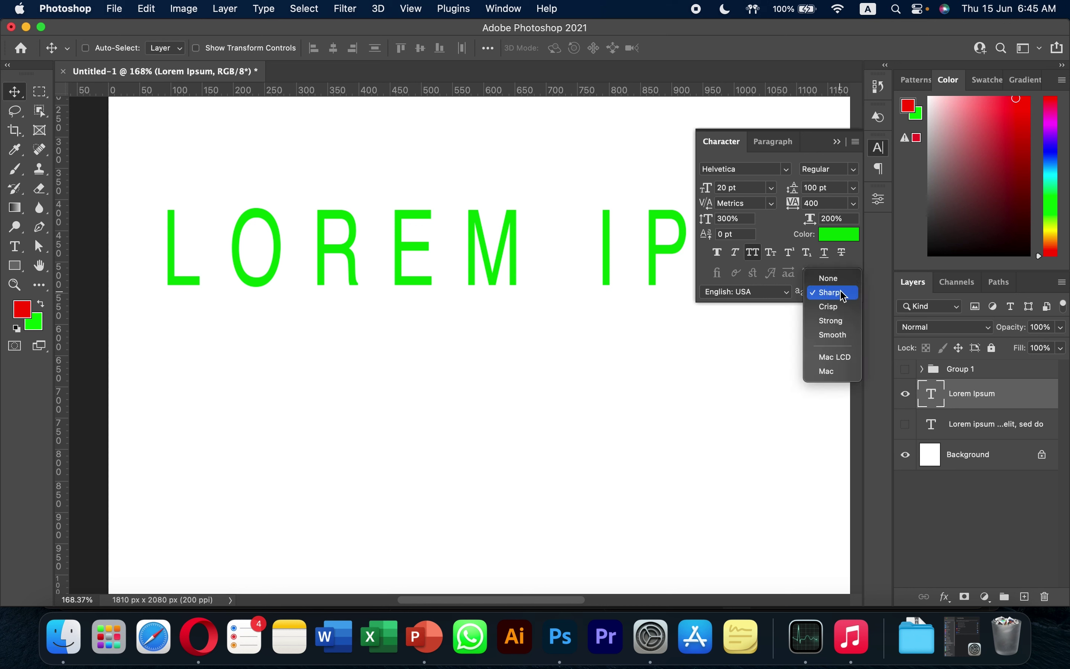
left_click(834, 335)
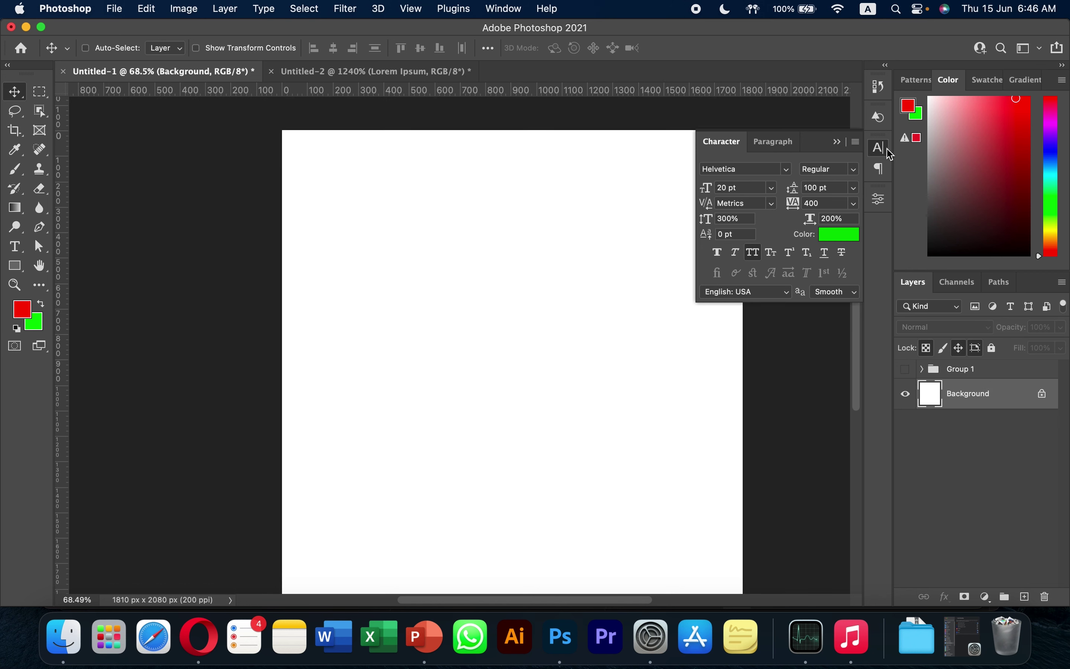
left_click(885, 148)
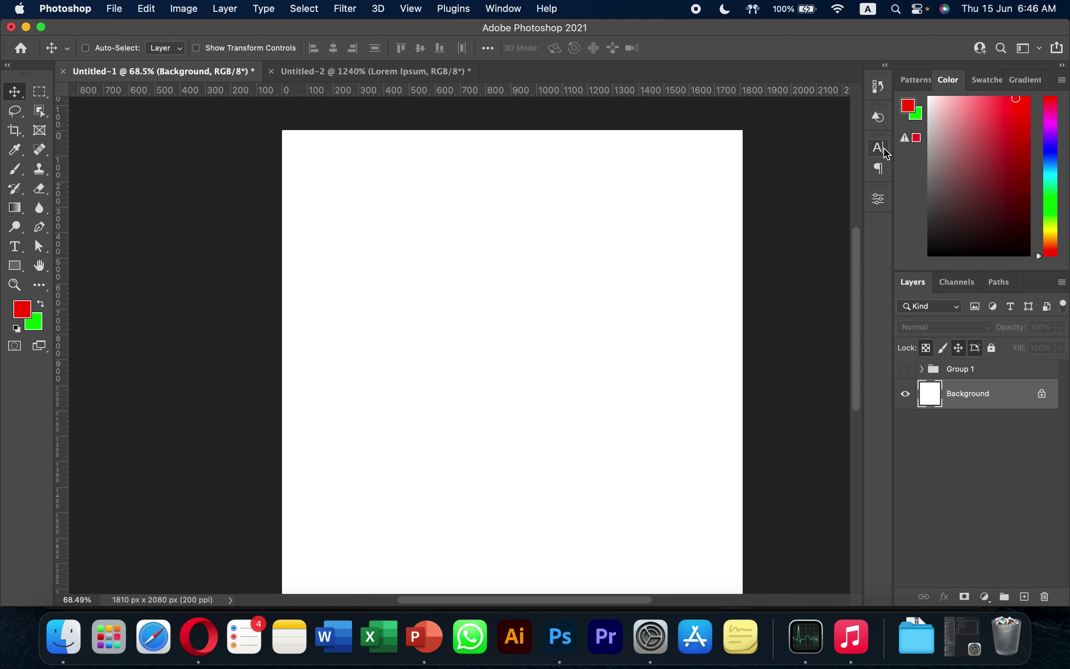
Step: Expand Group 1 and make the Midnight Chic logo and the Layer 1 copy model photo visible
left_click(922, 370)
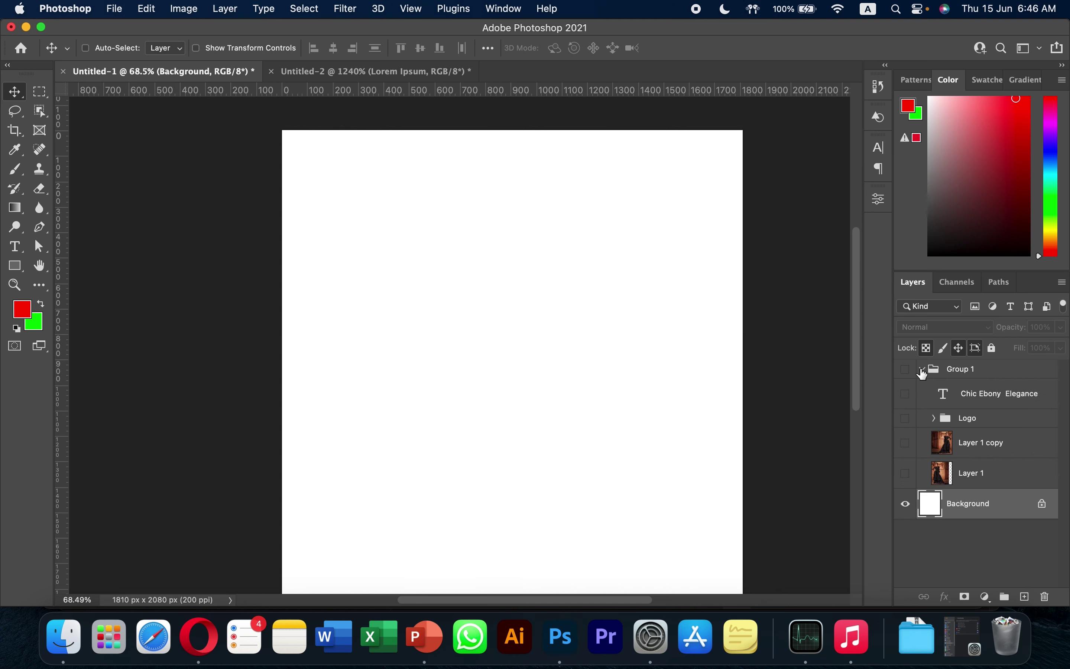
left_click(905, 418)
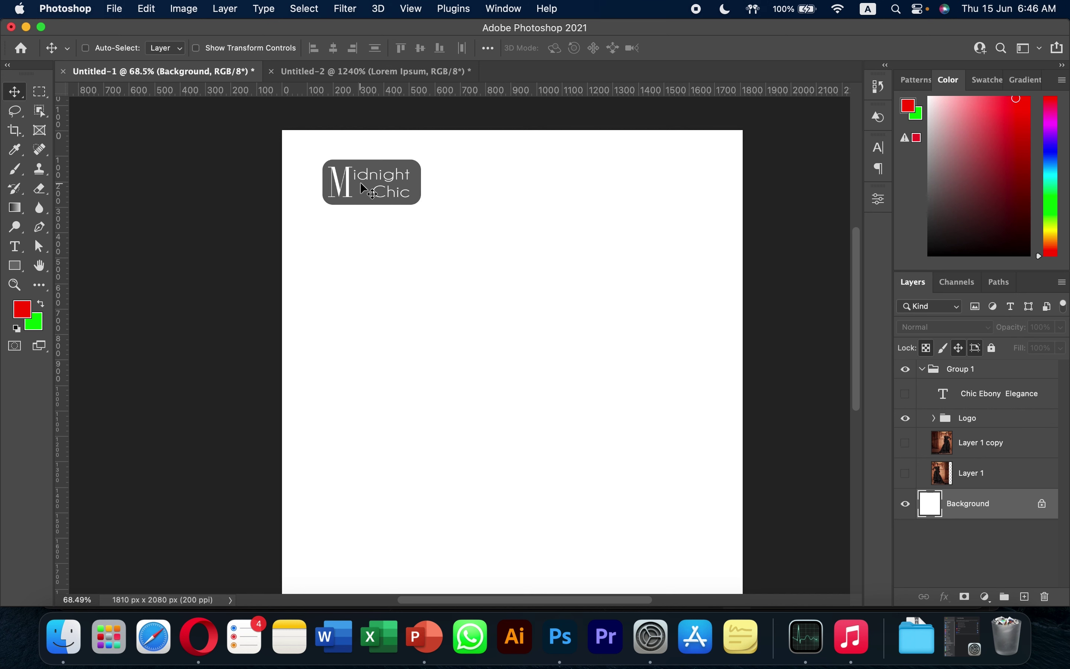
left_click(905, 443)
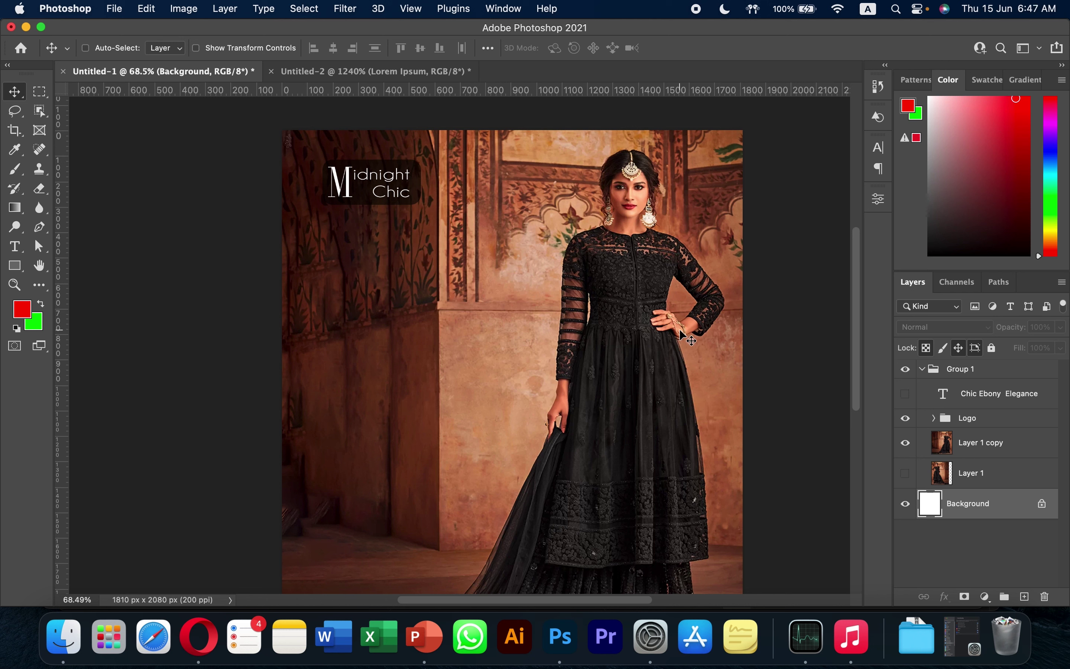
key("t")
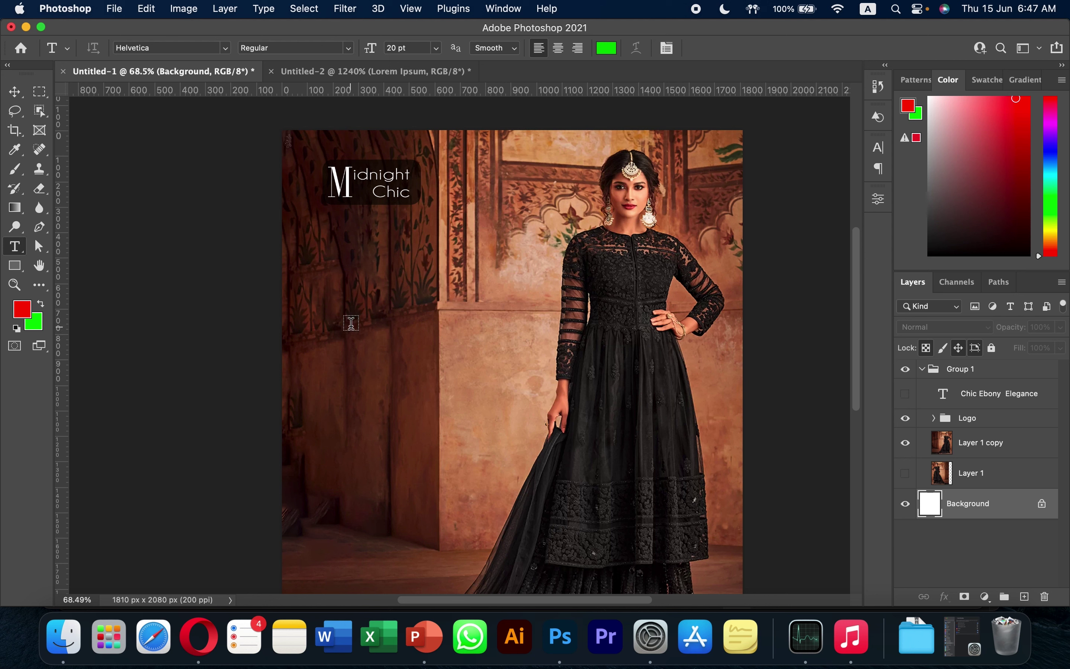
left_click(354, 318)
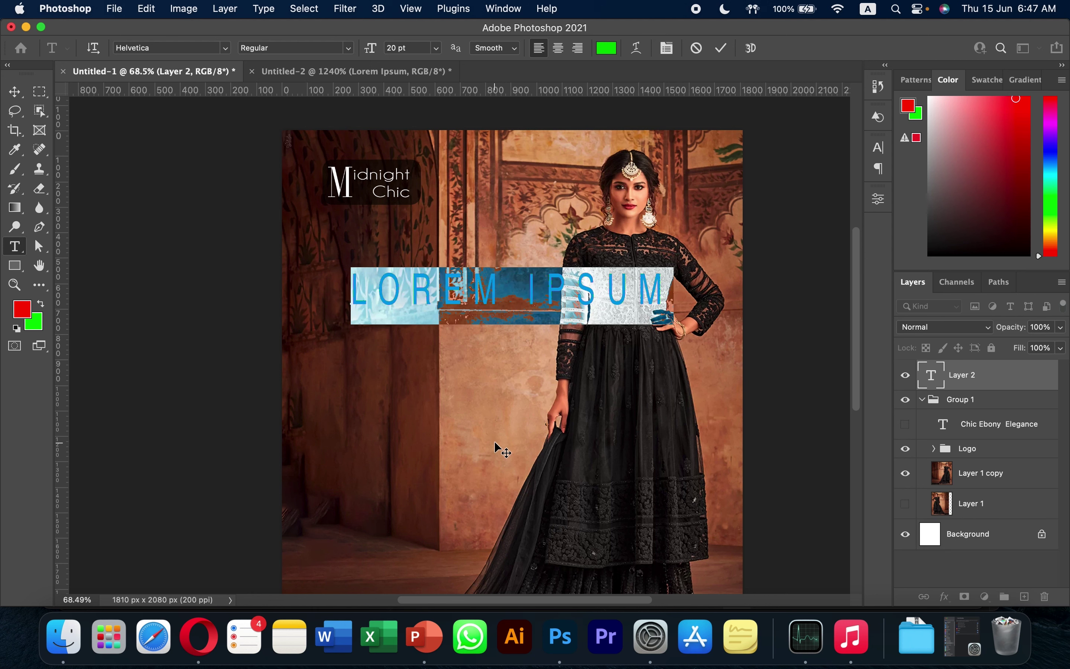
Step: Type the two-line headline 'CHIC EBONHY / ELEGANCE' and move it down-left
type("CHIC EBONHY")
key("Return")
type("ELEGANCE")
key("Escape")
key("v")
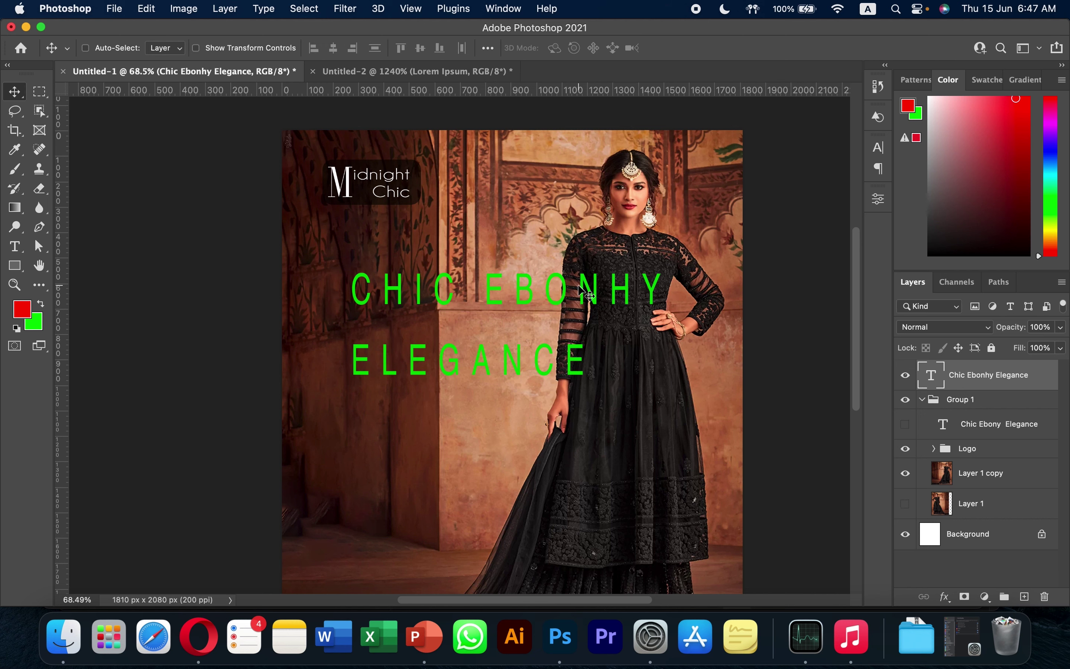
left_click_drag(562, 312, 535, 332)
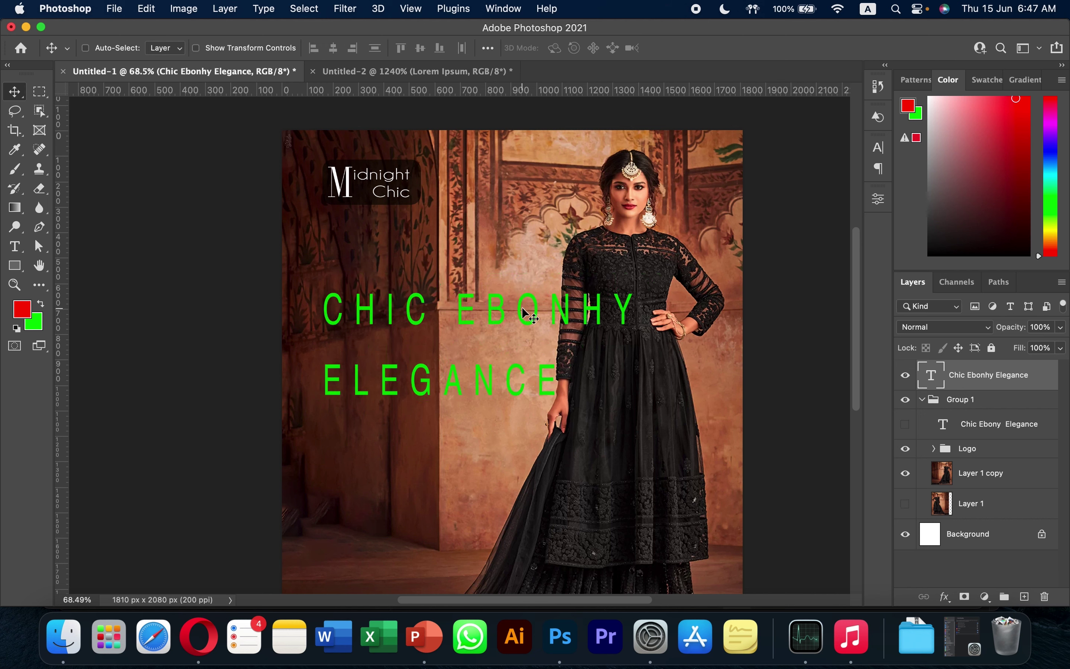
Step: Set the headline font to Didot and its colour to white
left_click(879, 147)
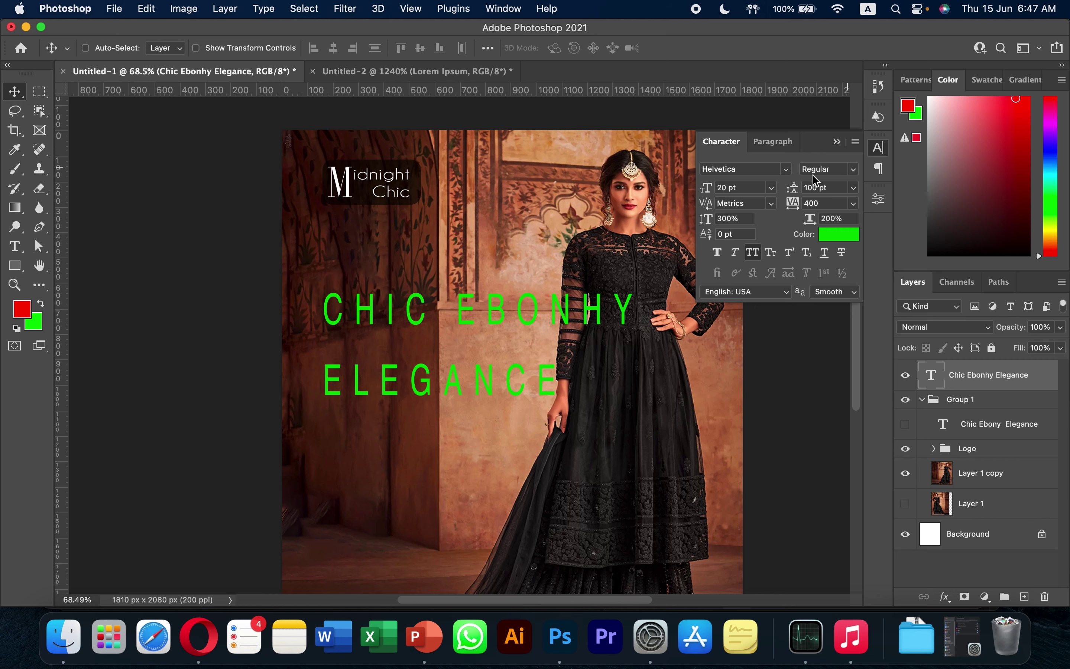
left_click(787, 170)
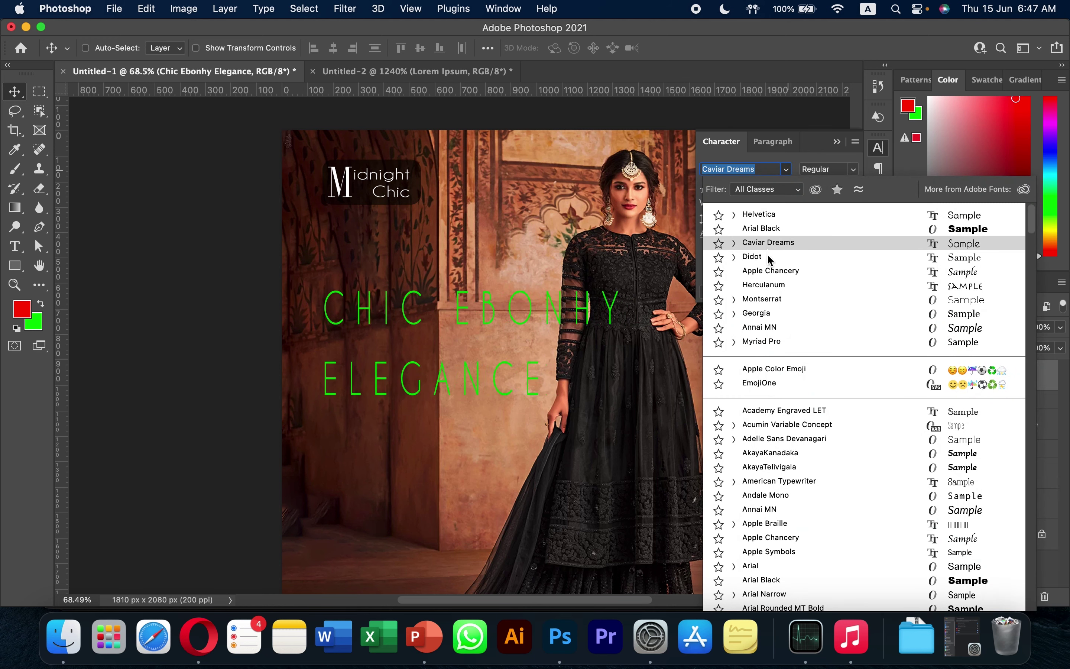
left_click(765, 256)
left_click(834, 232)
left_click(572, 384)
left_click(572, 198)
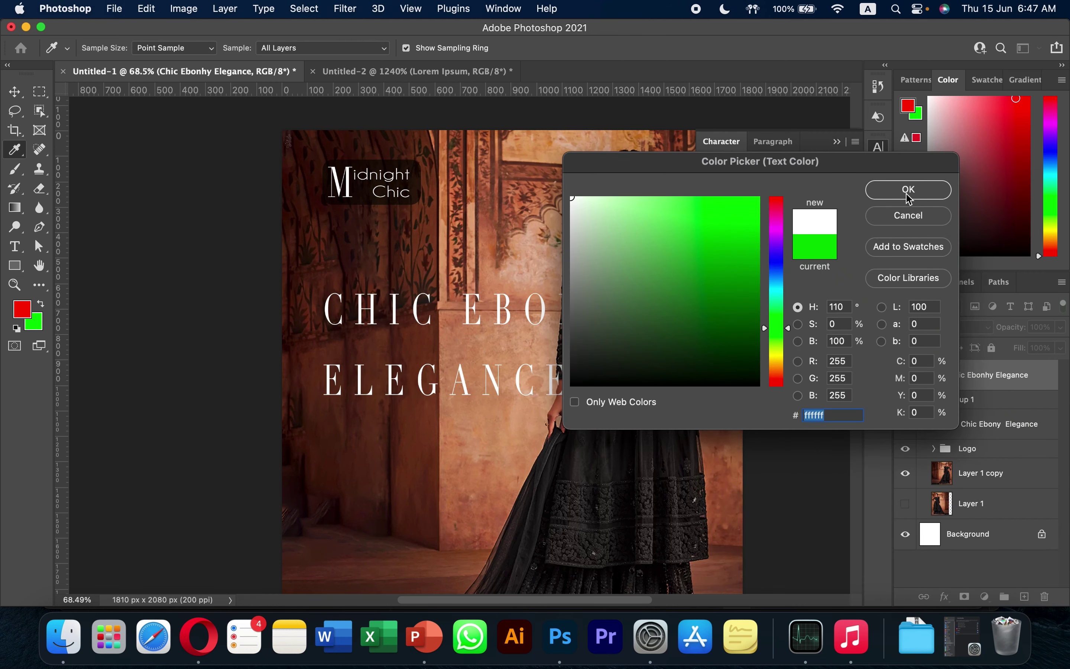
left_click(908, 189)
Step: Try headline line spacing of 200 pt, then 60 pt
left_click(823, 187)
type("200")
key("Return")
type("6")
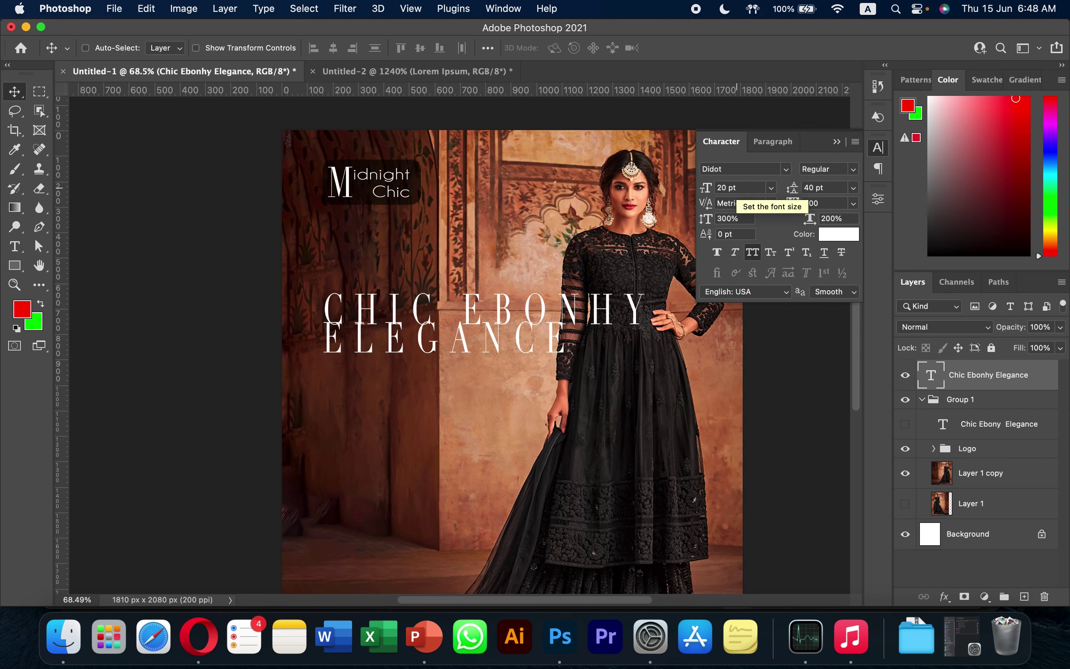
type("0")
key("Return")
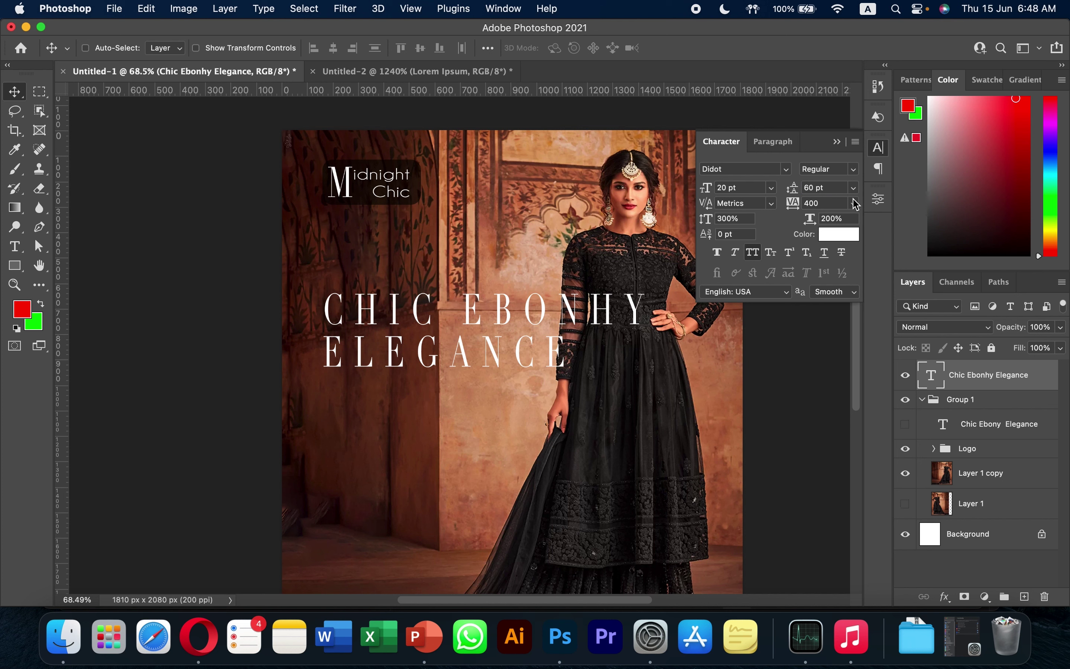
Step: Set headline tracking to 0, both scales to 100%, and leading to Auto
left_click(857, 204)
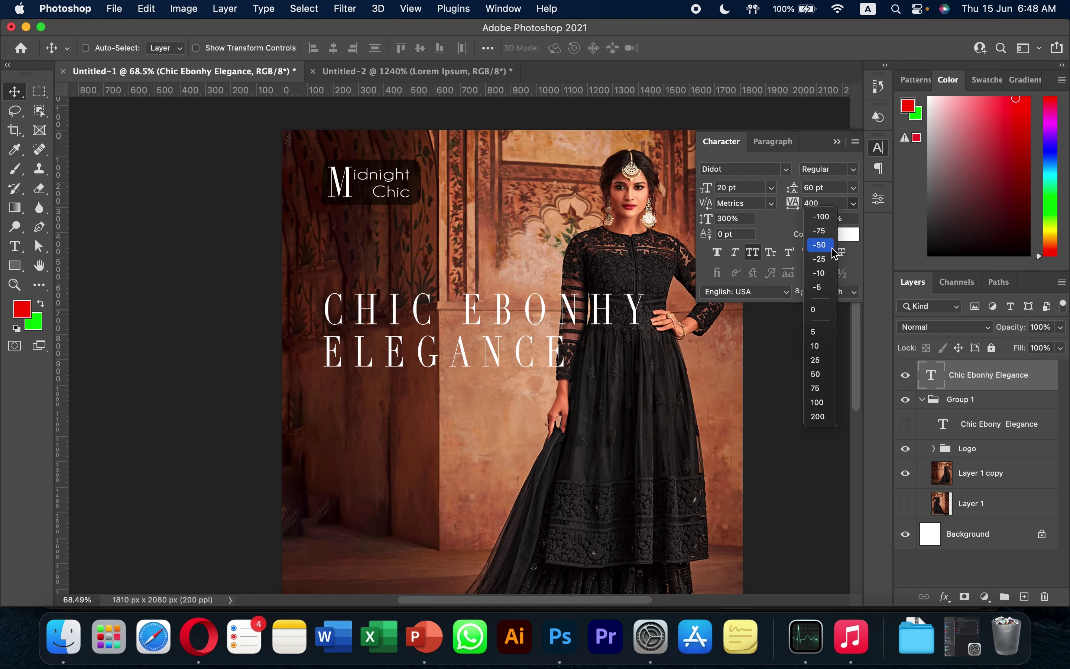
left_click(823, 304)
type("100")
key("Return")
double_click(734, 218)
type("100")
key("Return")
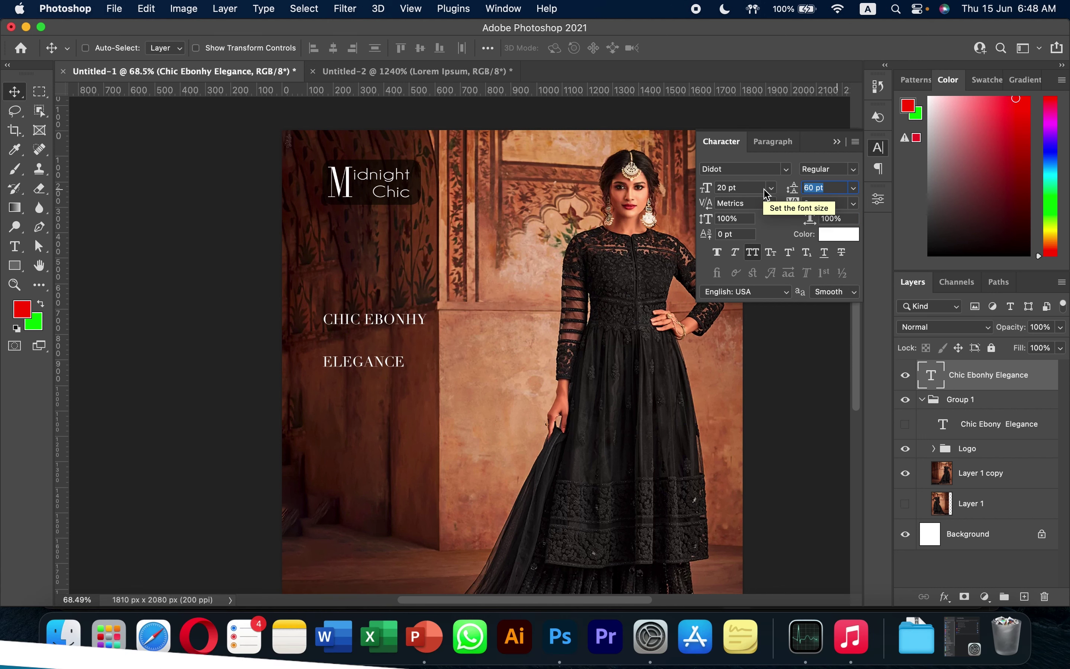
left_click(853, 188)
left_click(828, 203)
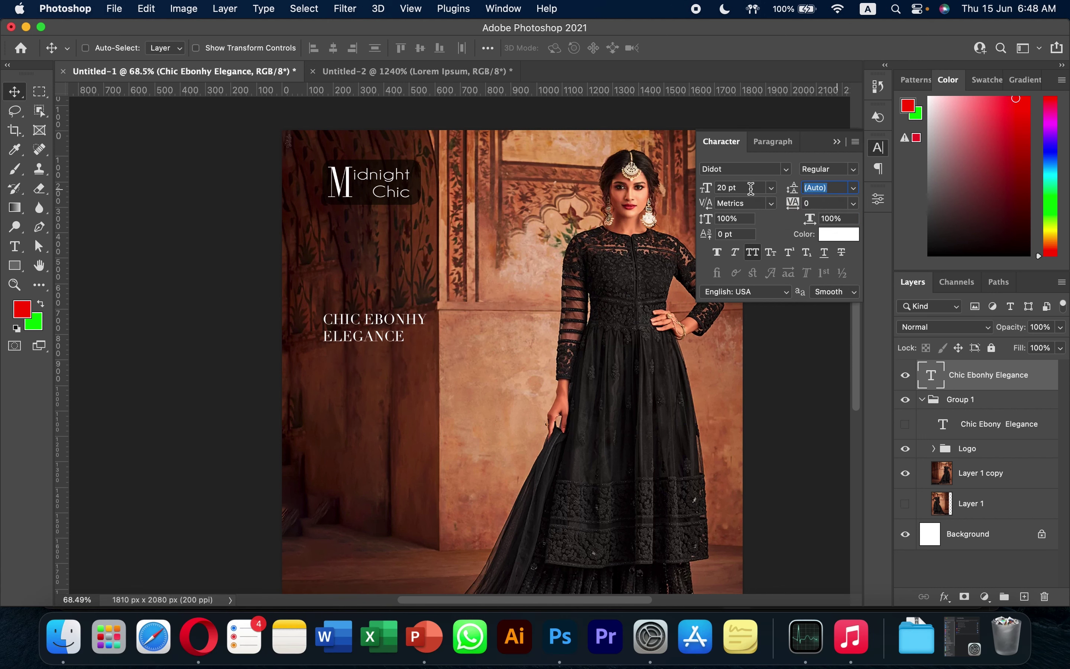
Step: Enlarge the headline to 50 pt and shift it slightly left
key("shift+Tab")
type("3")
key("Return")
left_click(706, 188)
type("40")
left_click_drag(533, 360, 513, 352)
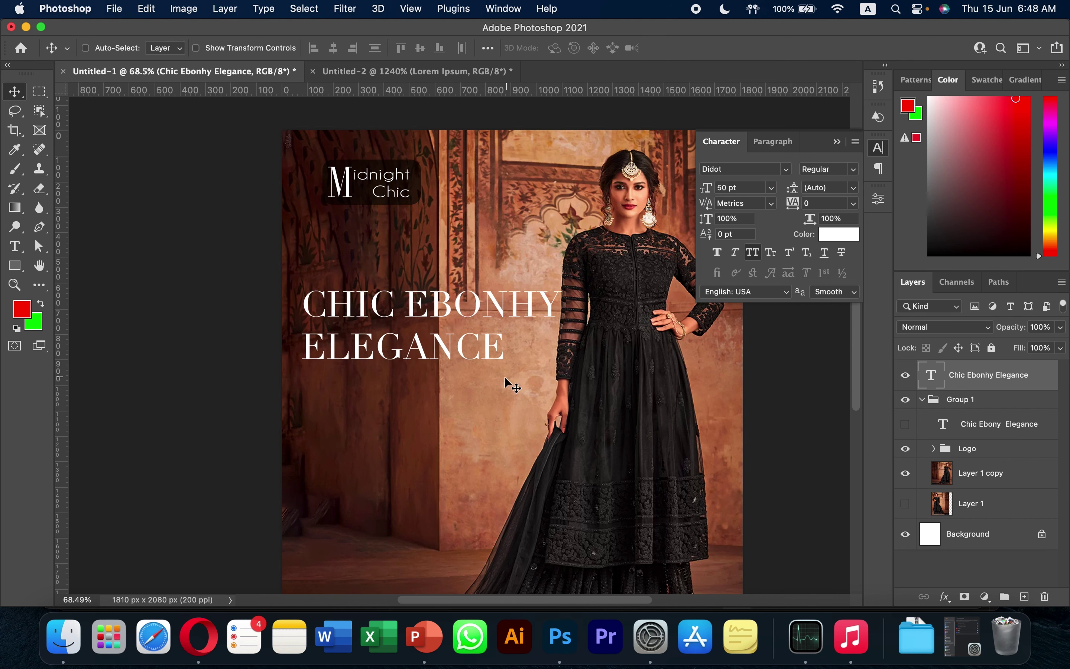
Step: Turn off All Caps on the headline and nudge it just below the logo
left_click(879, 152)
scroll(439, 404, "down", 3)
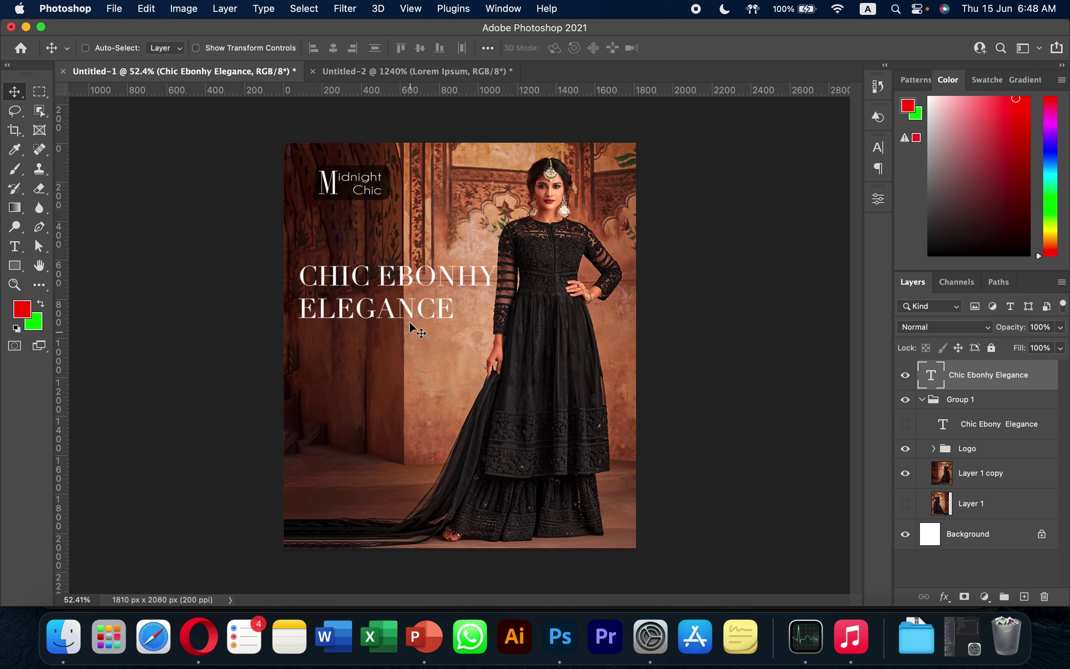
left_click(879, 147)
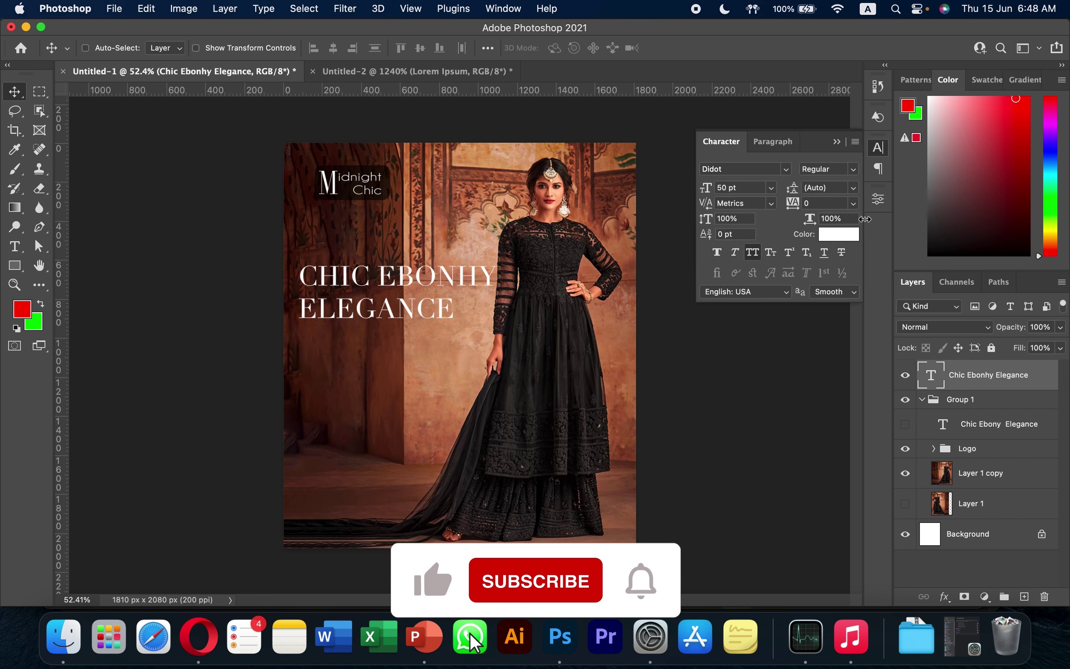
left_click(754, 253)
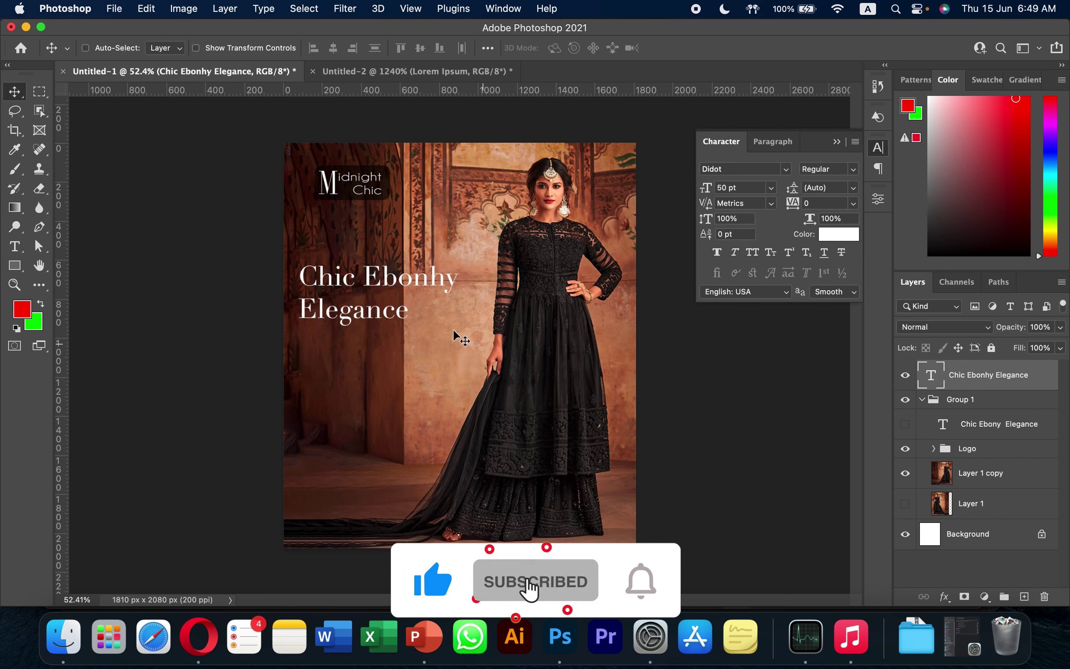
left_click_drag(380, 299, 444, 292)
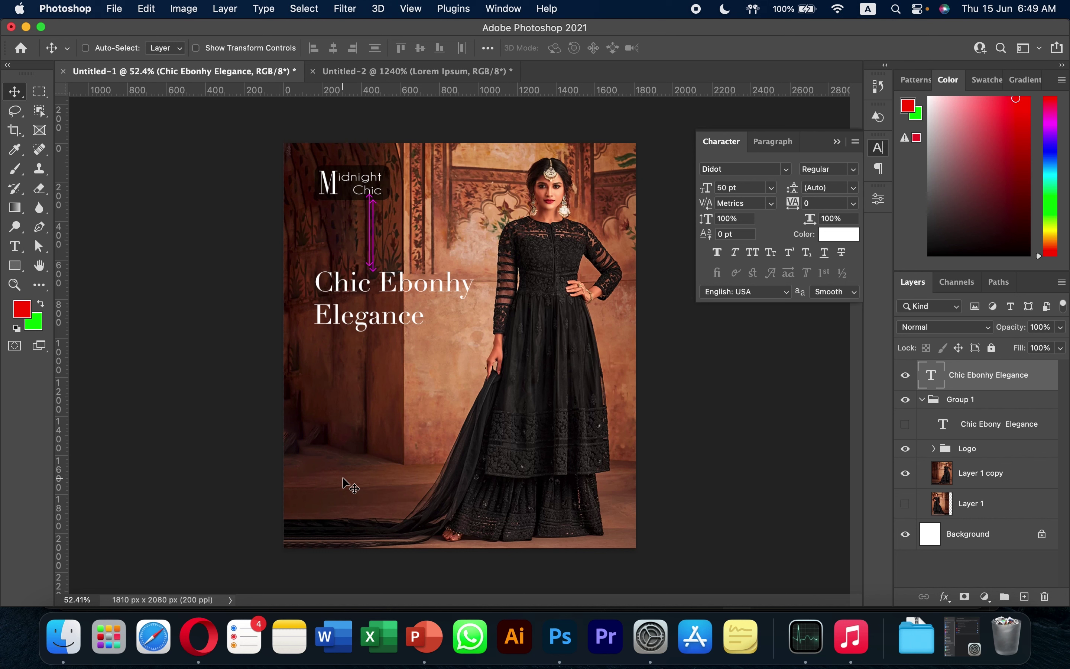
Step: Add 20 pt 'Available in Store' text near the poster's bottom-left corner
key("t")
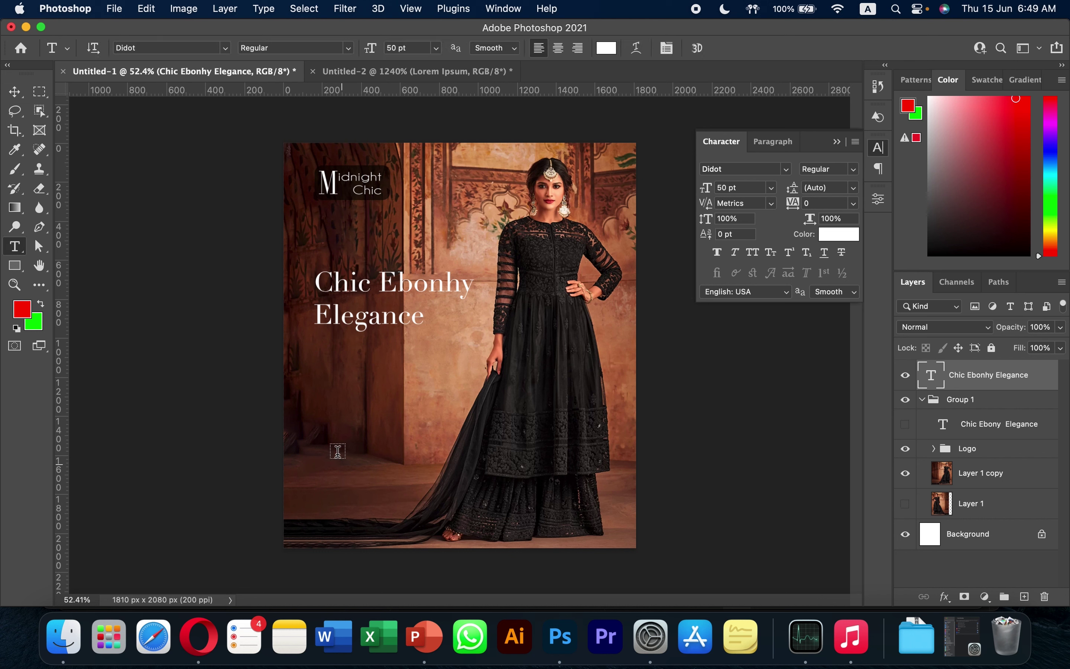
left_click(338, 450)
type("Avaial")
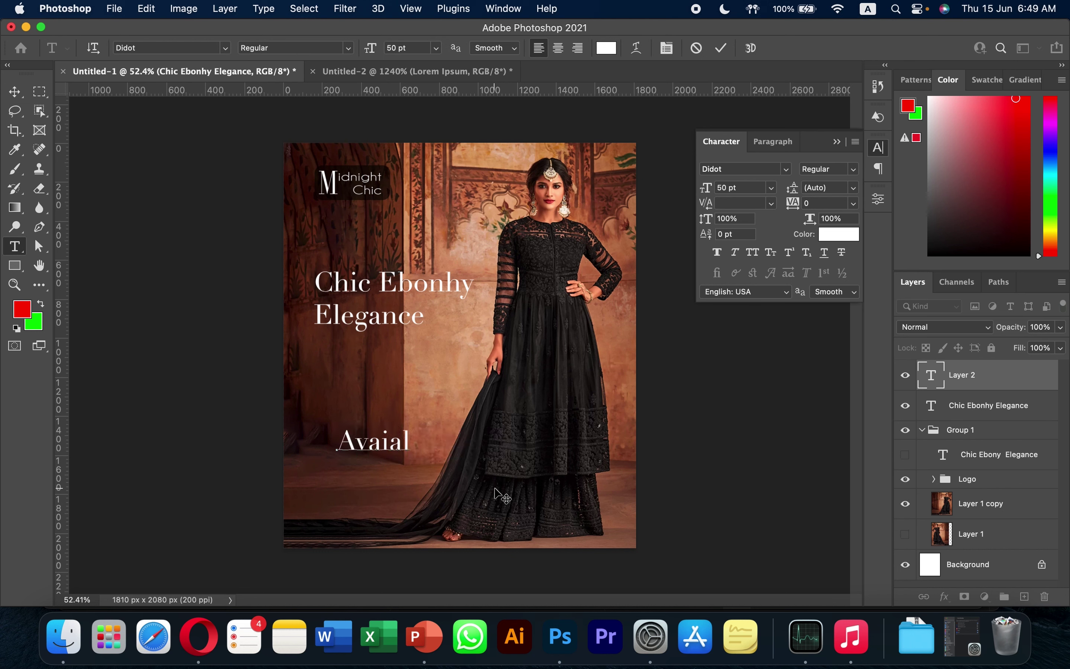
key("BackSpace")
key("BackSpace")
type("lable in Store")
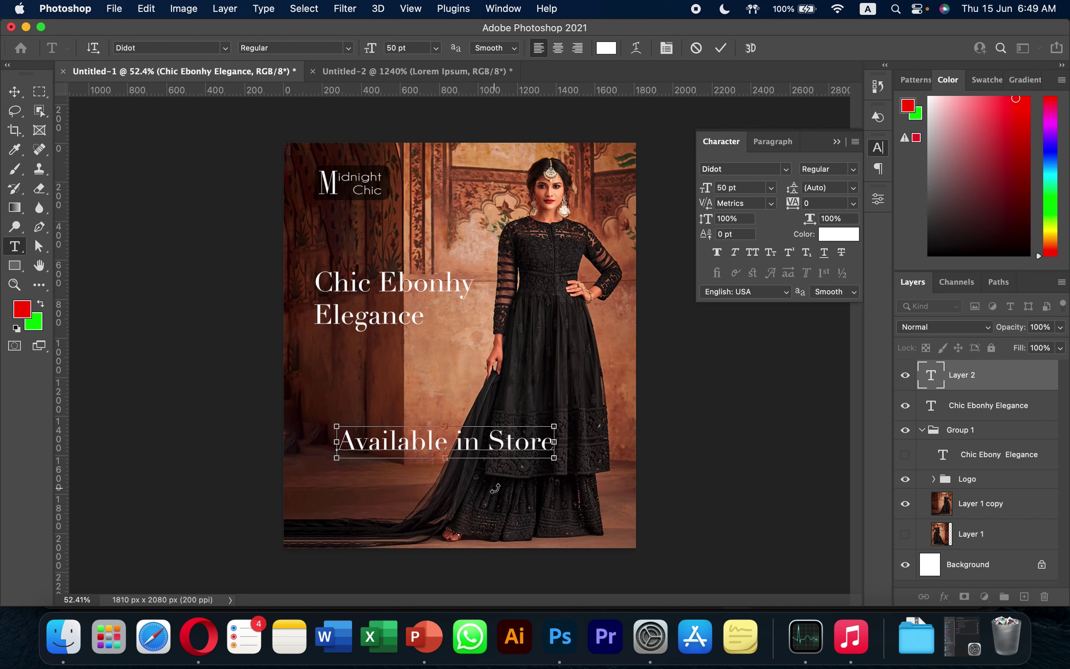
key("Escape")
type("0")
key("Return")
key("v")
left_click_drag(349, 509, 361, 471)
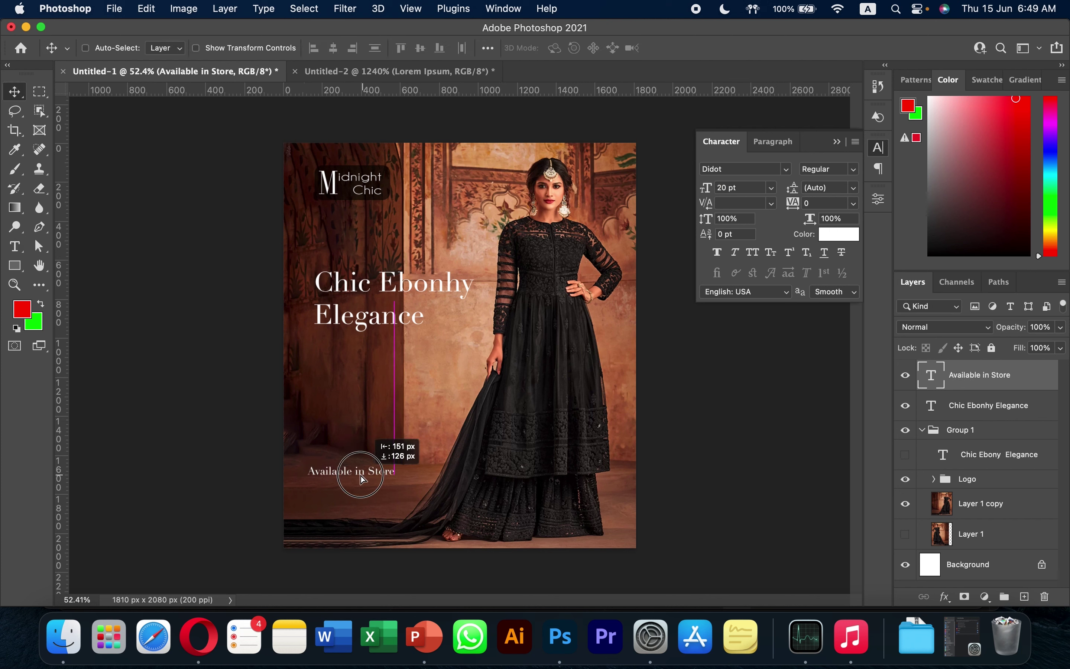
left_click(207, 642)
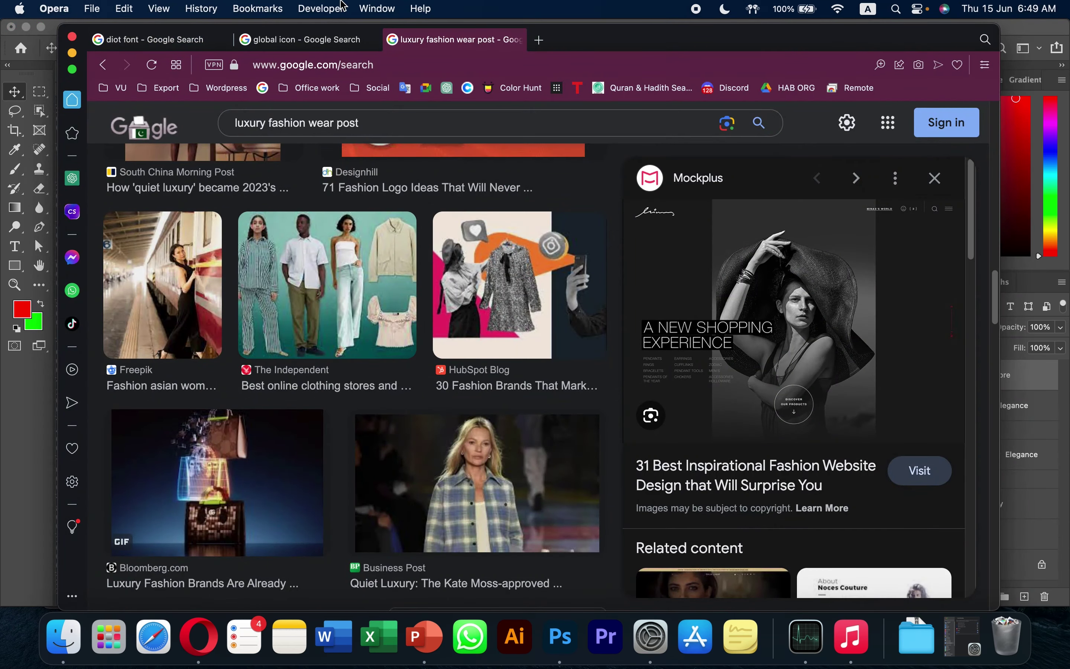
Step: Open the outline globe icon on Flaticon and start its free PNG download
left_click(334, 40)
scroll(317, 487, "down", 5)
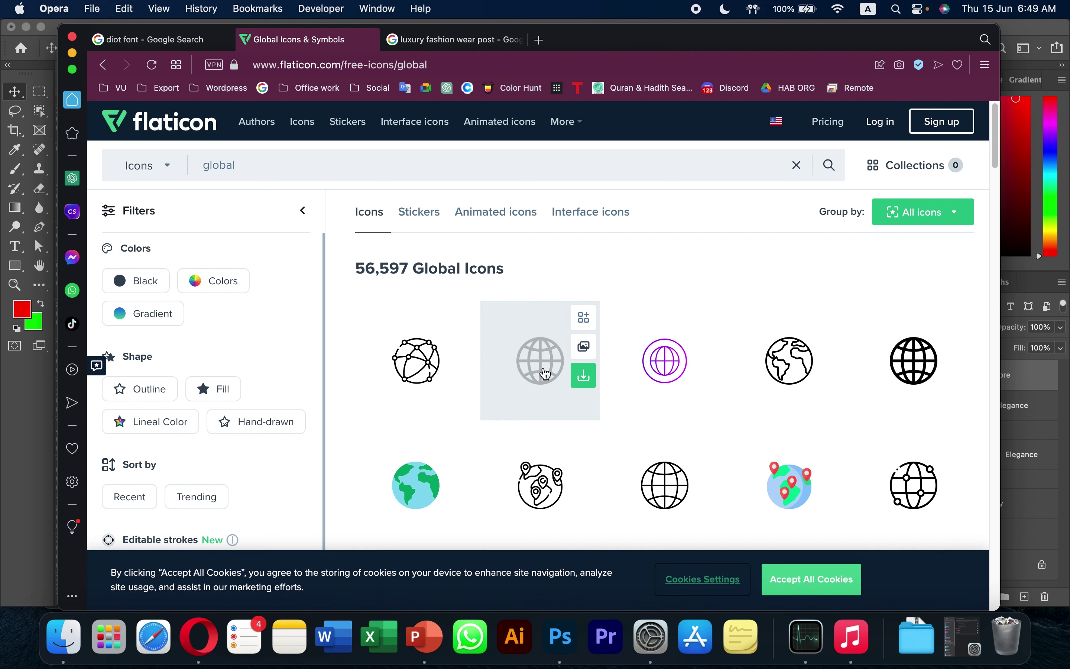
left_click(545, 376)
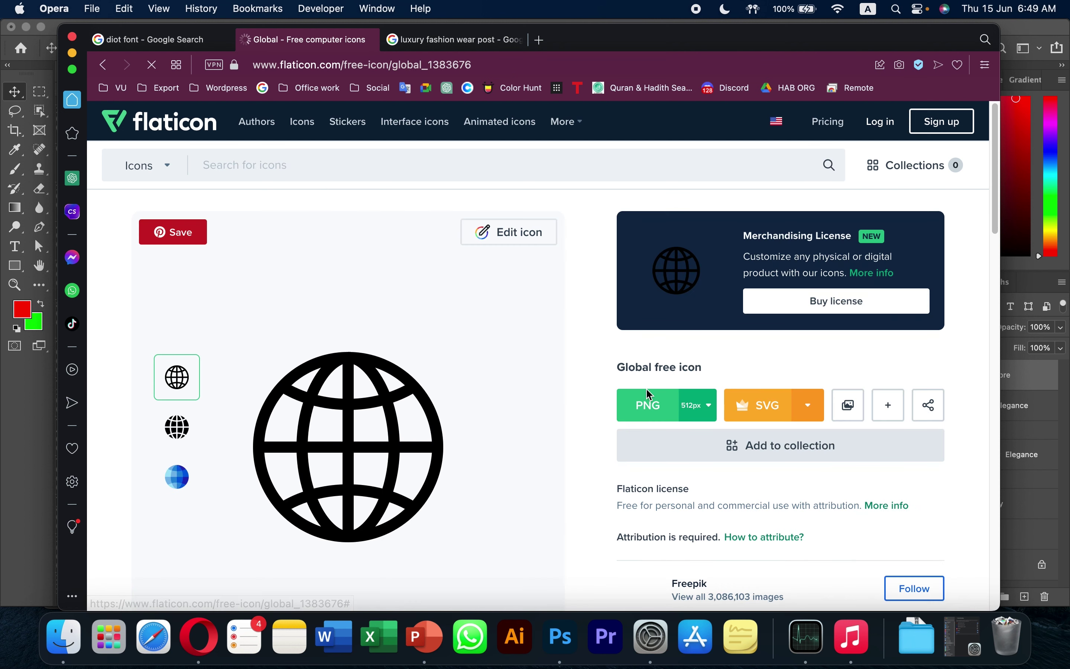
left_click(654, 406)
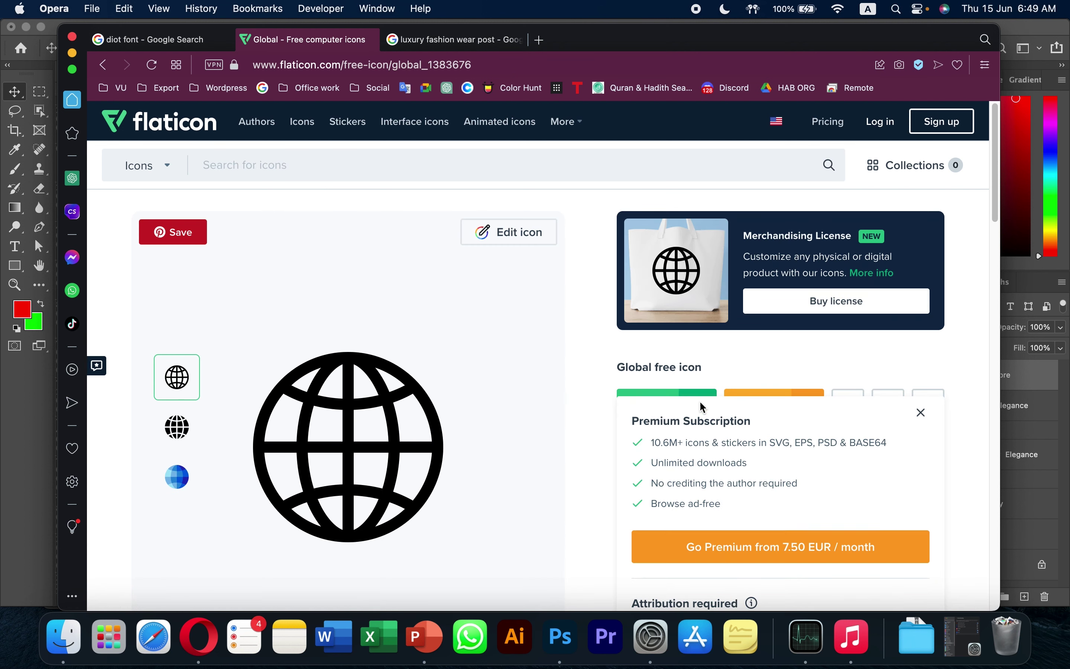
scroll(675, 416, "down", 2)
scroll(764, 389, "down", 8)
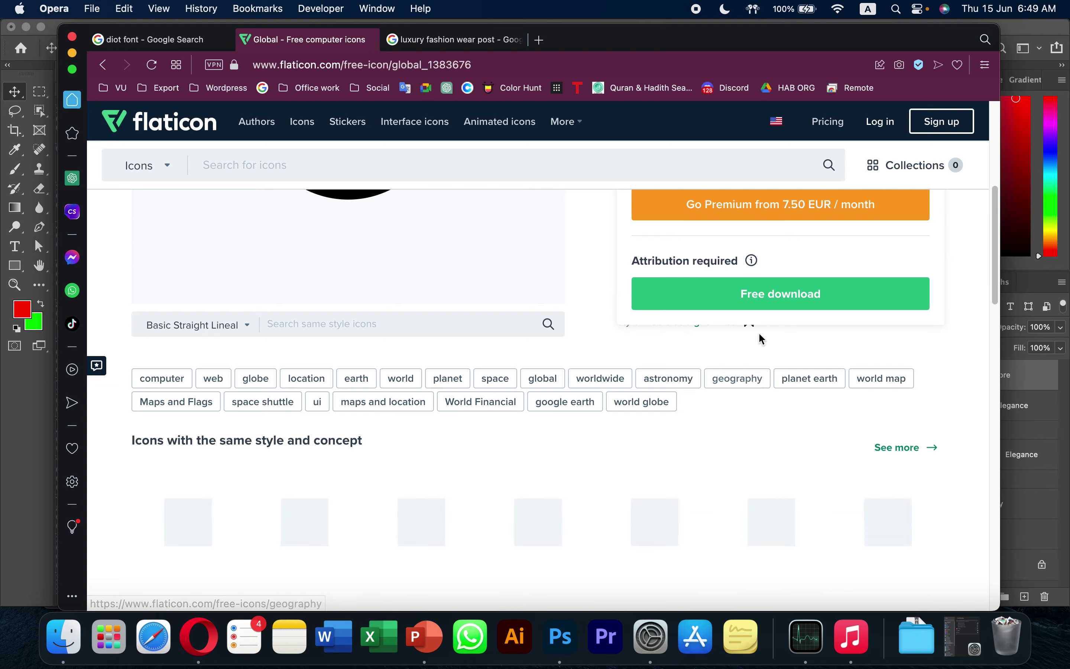
left_click(754, 304)
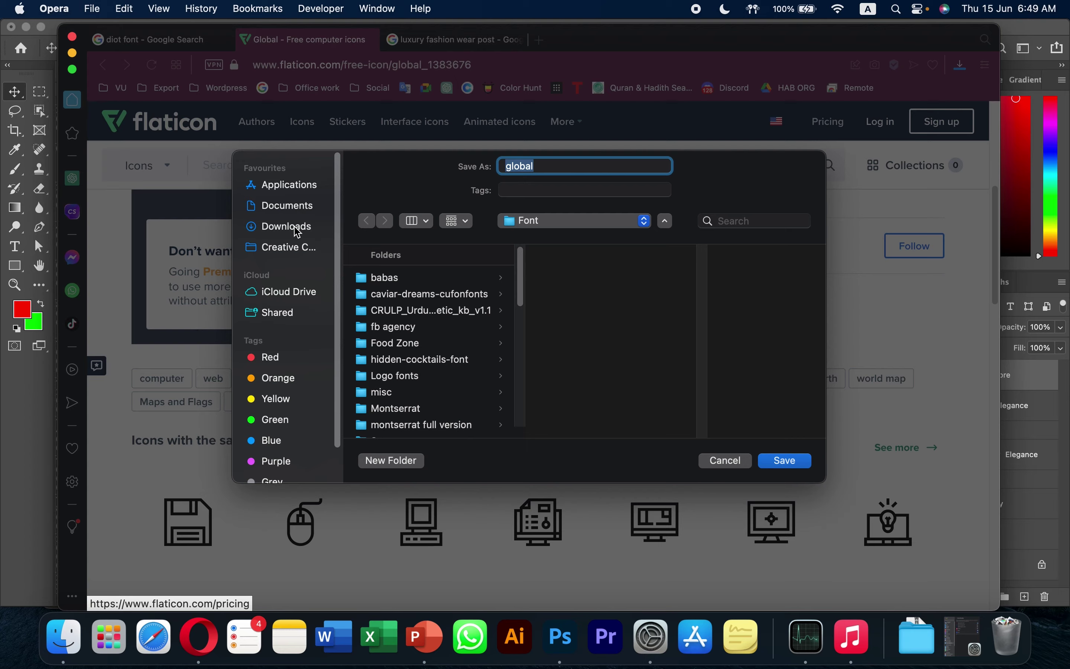
Step: Save global.png into Downloads and bring the Photoshop poster back to the front
left_click(298, 229)
left_click(783, 468)
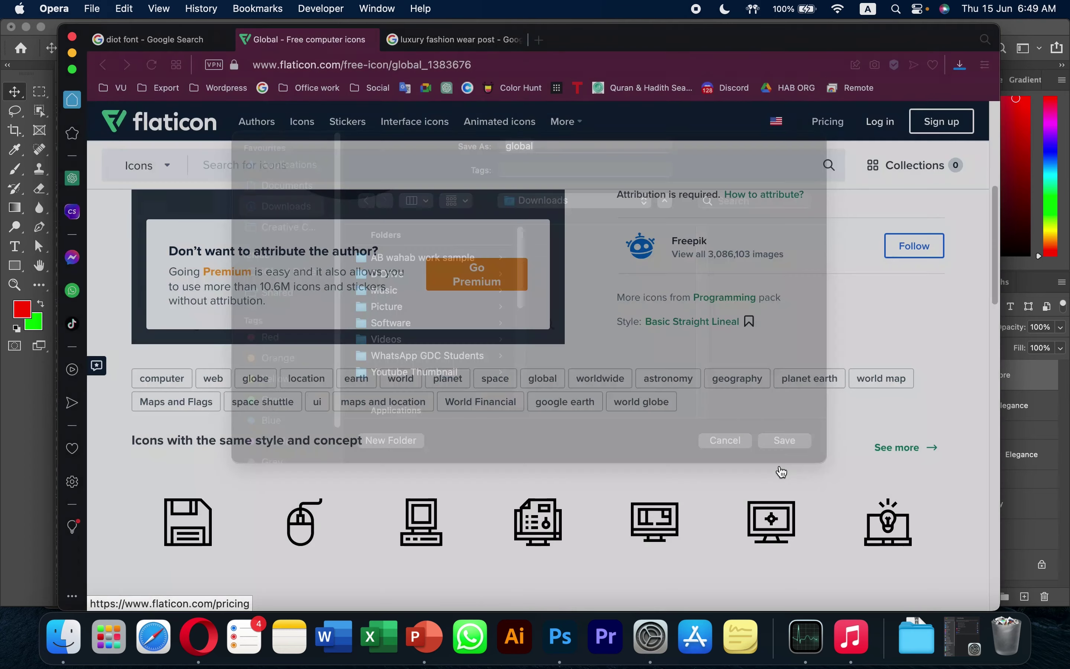
left_click_drag(787, 123, 572, 643)
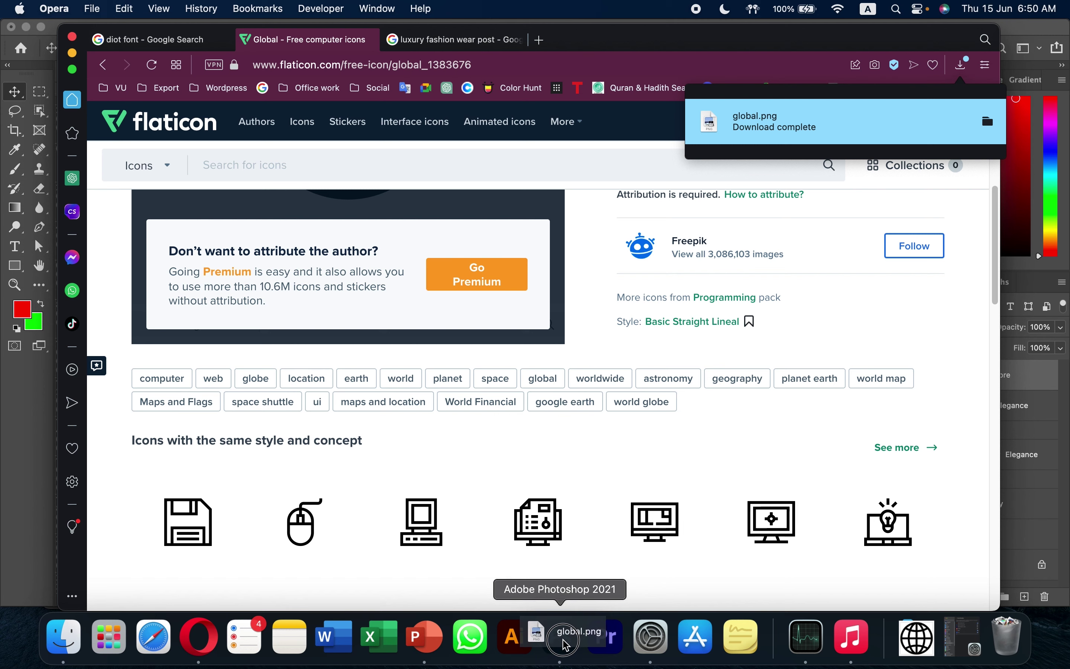
left_click_drag(572, 643, 564, 639)
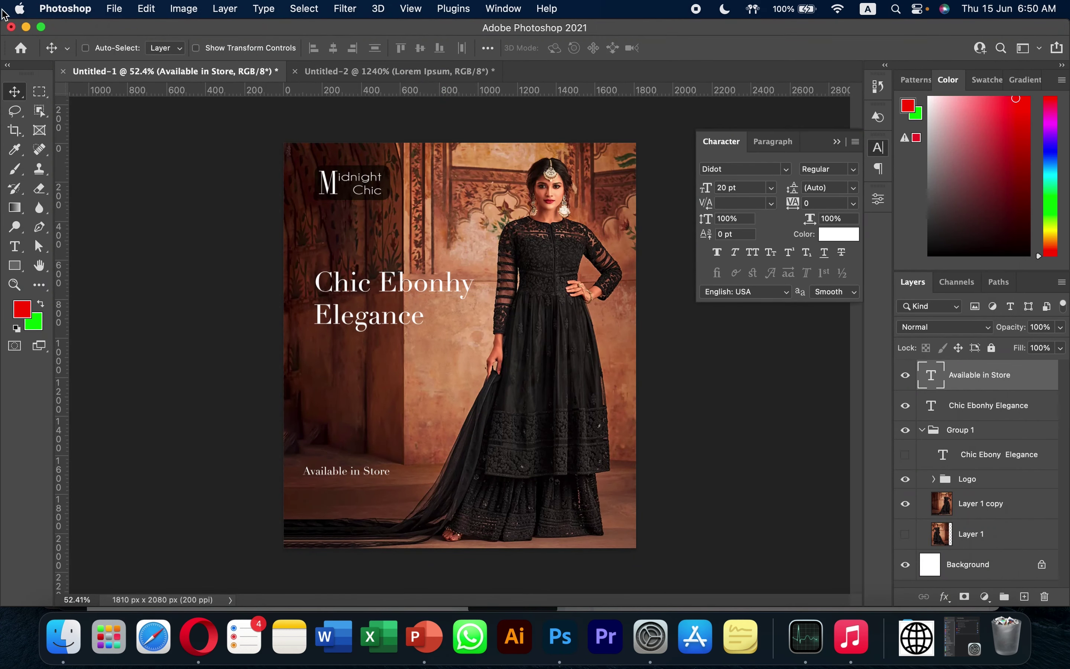
left_click(111, 14)
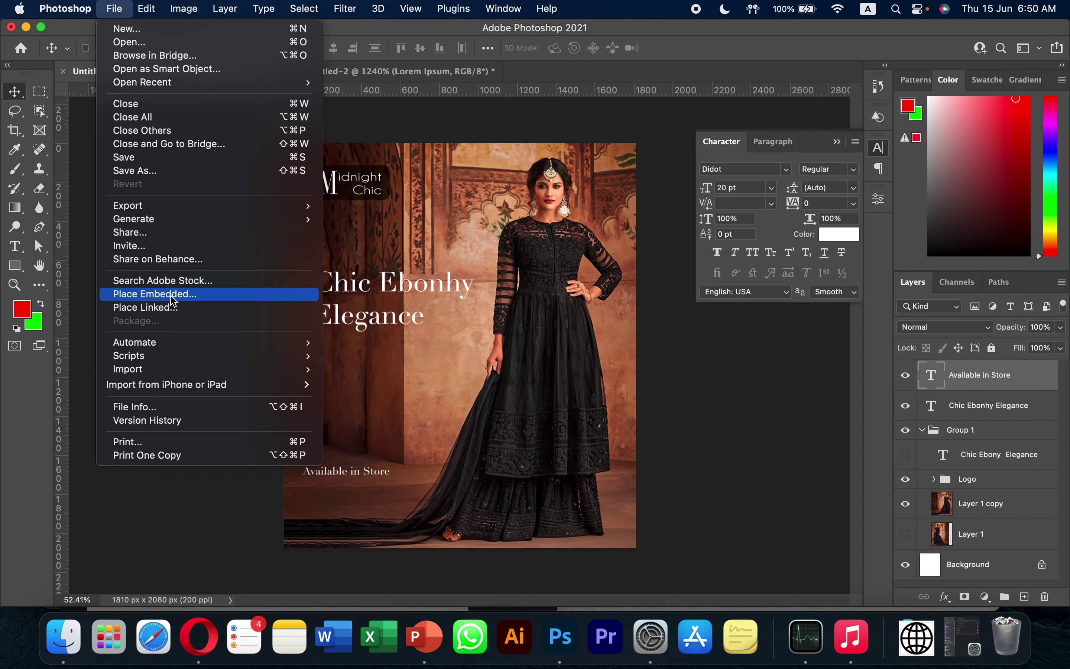
Step: Place Embedded global.png from Downloads and shrink it to about a tenth of its size
left_click(206, 299)
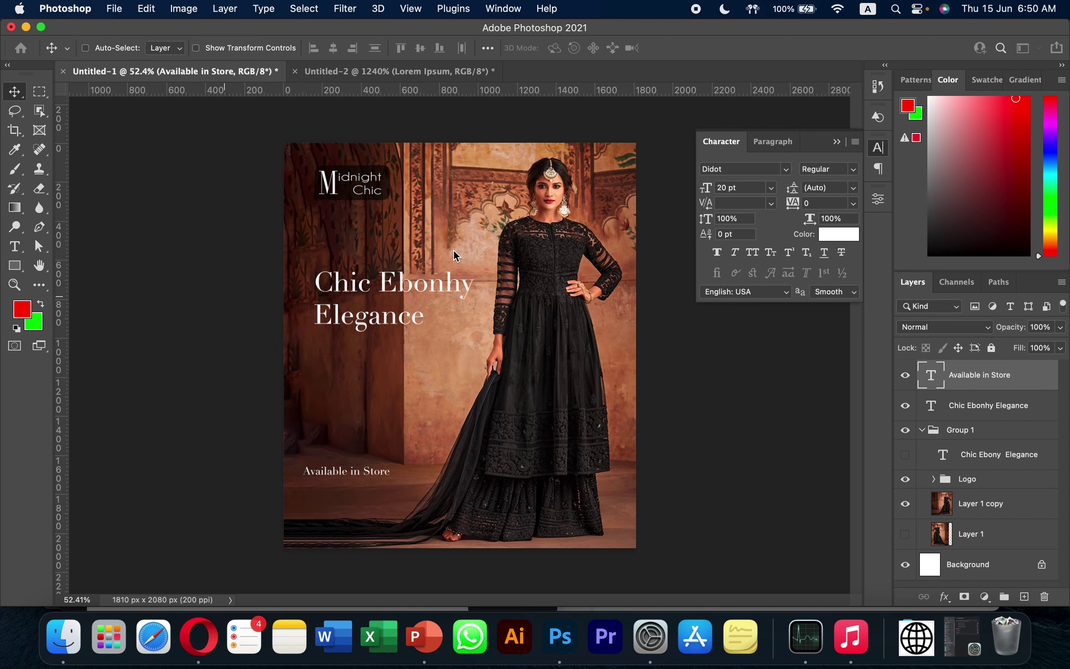
left_click(292, 180)
scroll(442, 222, "up", 5)
scroll(420, 204, "up", 5)
left_click(398, 229)
left_click(792, 394)
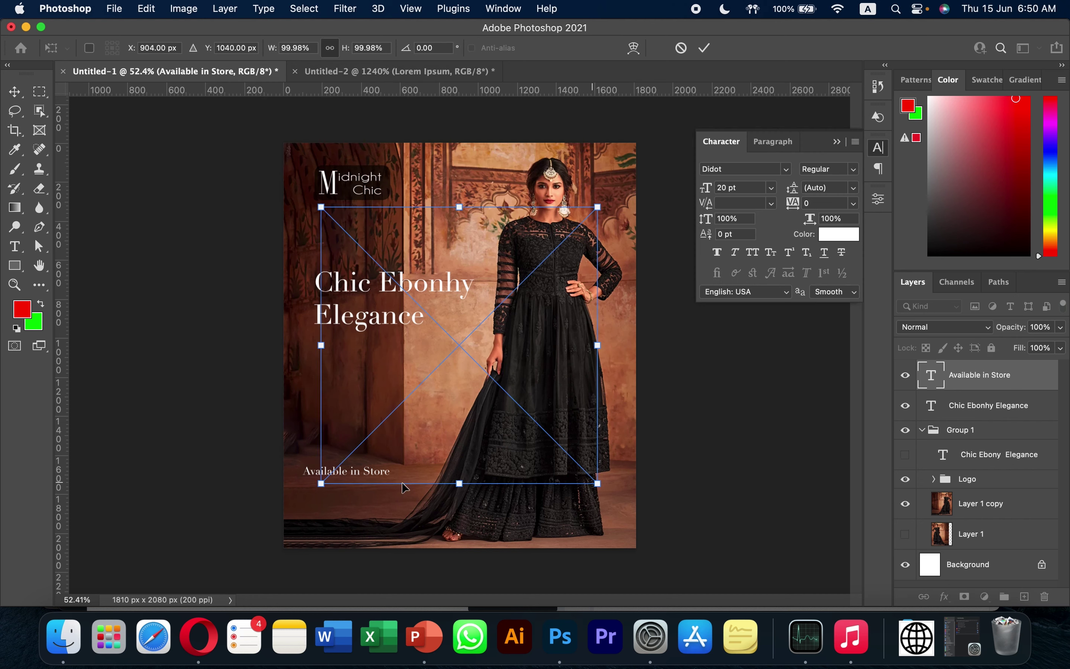
mouse_move(597, 483)
left_mouse_down()
mouse_move(465, 349)
mouse_move(338, 499)
mouse_move(316, 497)
left_mouse_up()
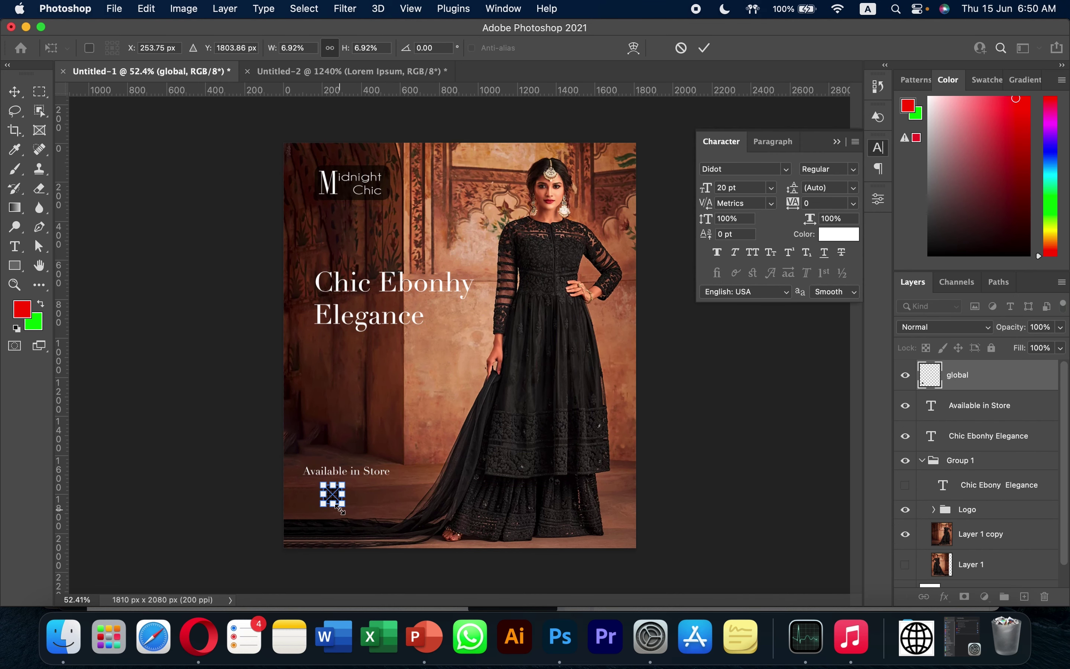
key("Return")
key("t")
left_click(344, 496)
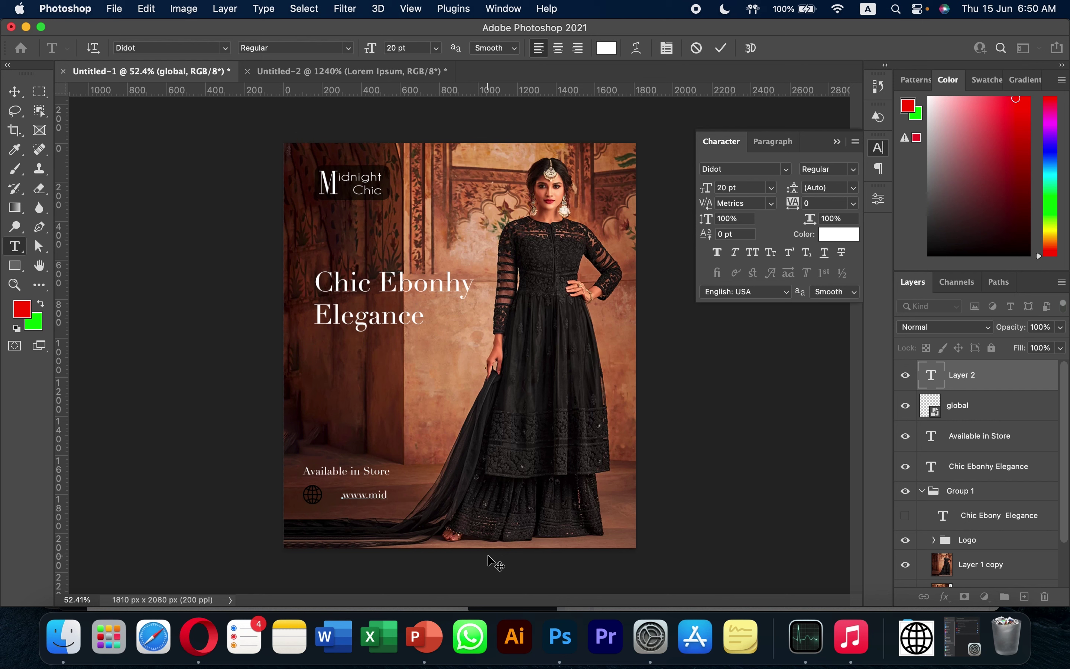
type("nightchic.com")
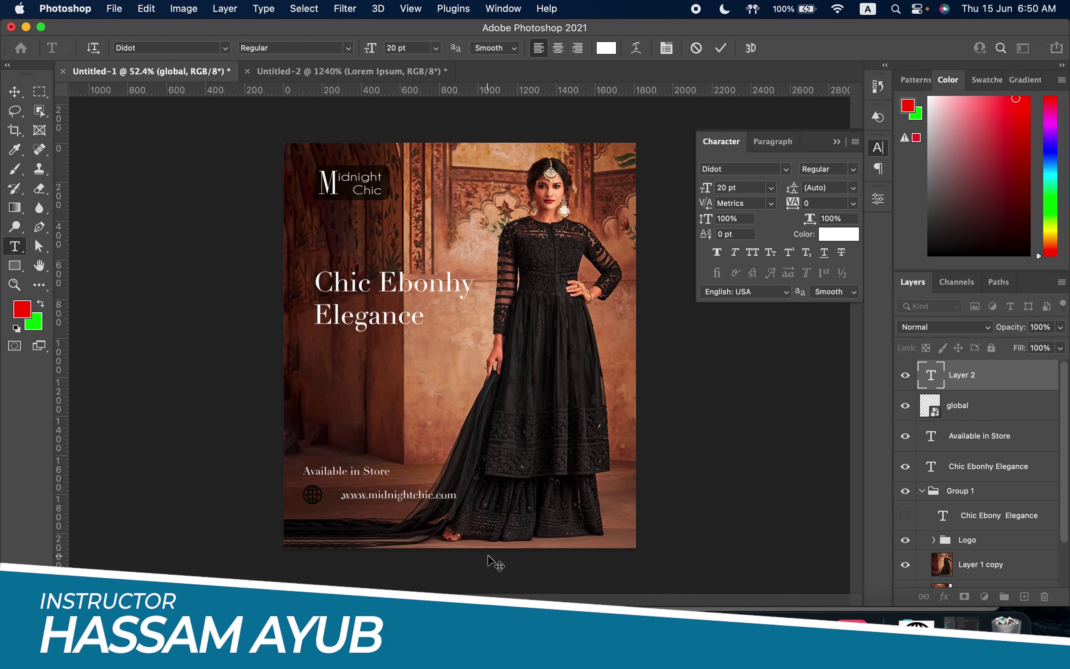
left_click(495, 564)
key("v")
left_click_drag(416, 494, 402, 493)
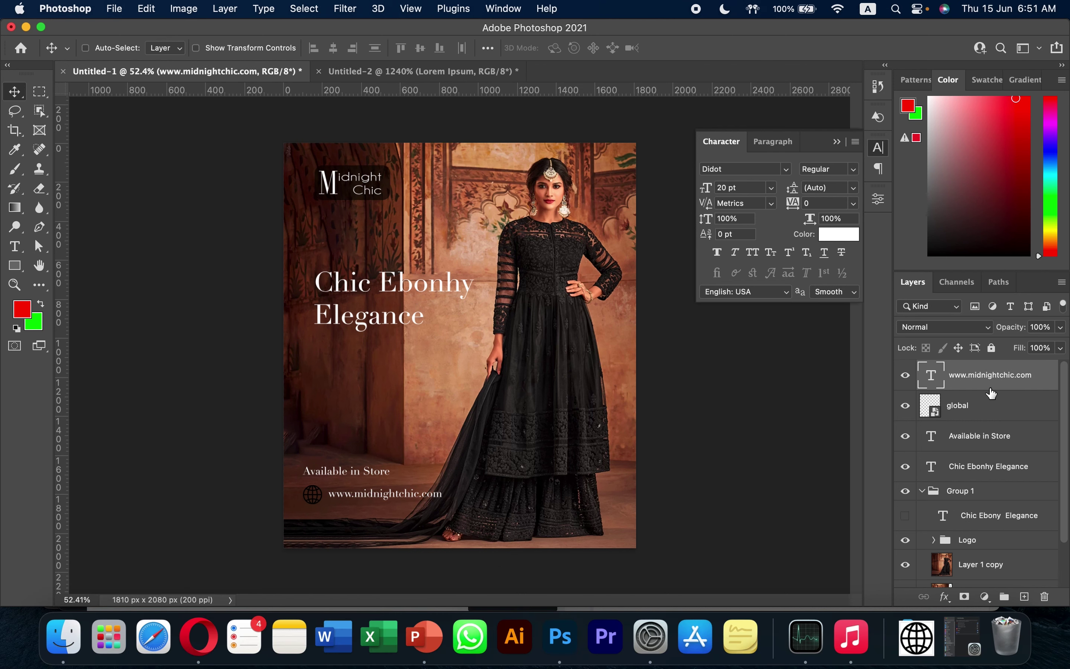
Step: Shrink the globe slightly, set the URL next to it, and centre 'Available in Store' above
left_click(992, 404)
scroll(356, 491, "up", 5)
key("super+t")
left_click_drag(337, 388, 327, 379)
key("Return")
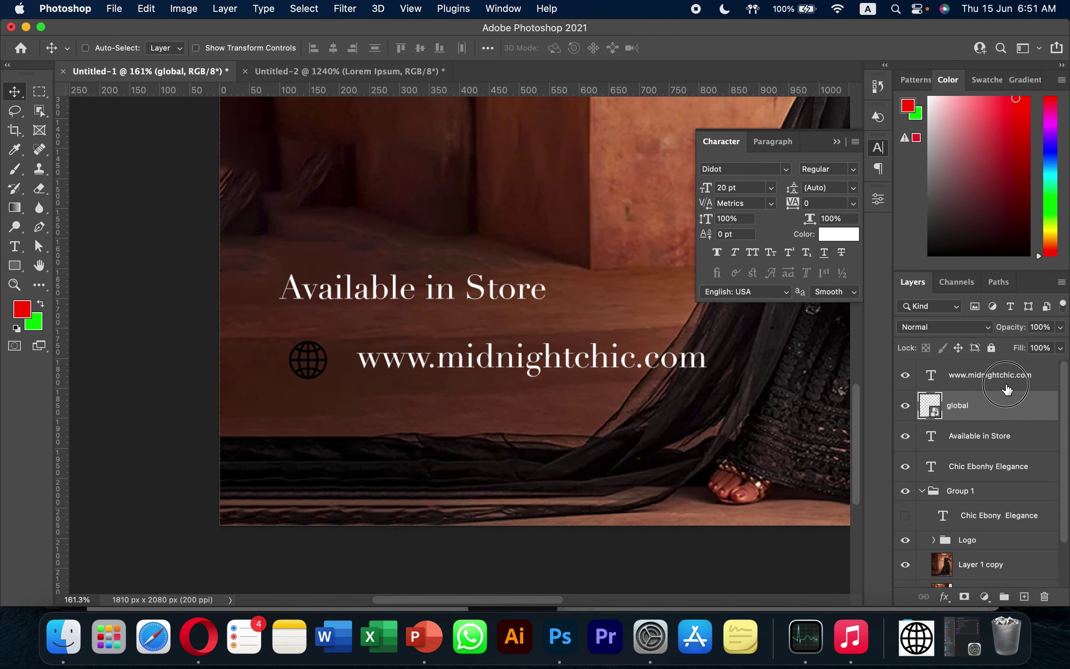
left_click(1007, 388)
left_click_drag(442, 356, 423, 356)
left_click(980, 436)
left_click_drag(405, 297, 462, 320)
left_click(15, 266)
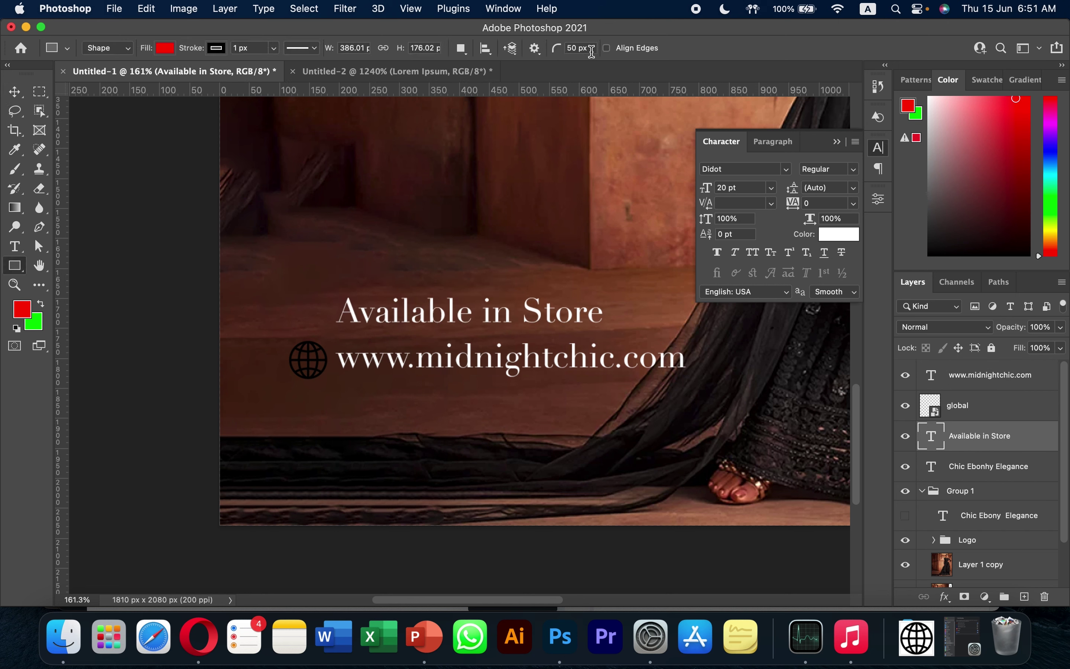
Step: Draw a black rounded rectangle over 'Available in Store' and layer it behind the text
left_click_drag(326, 289, 613, 333)
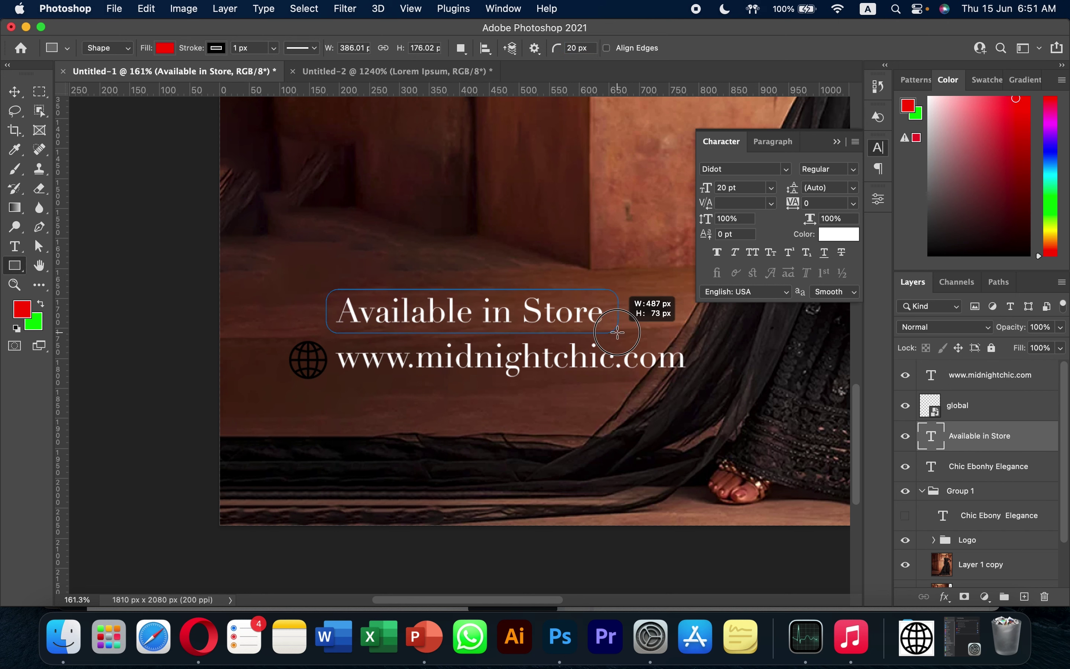
left_click(704, 346)
left_click(687, 421)
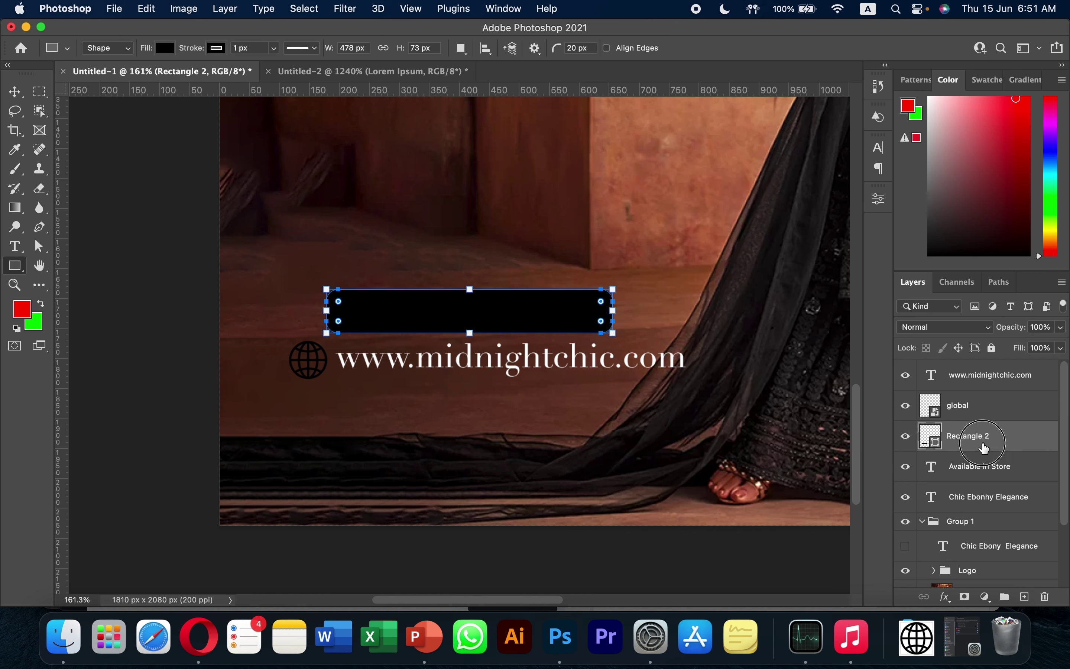
left_click_drag(978, 444, 987, 474)
Step: Move the boxed text above the URL line and raise it about 10 pixels
scroll(520, 325, "down", 5)
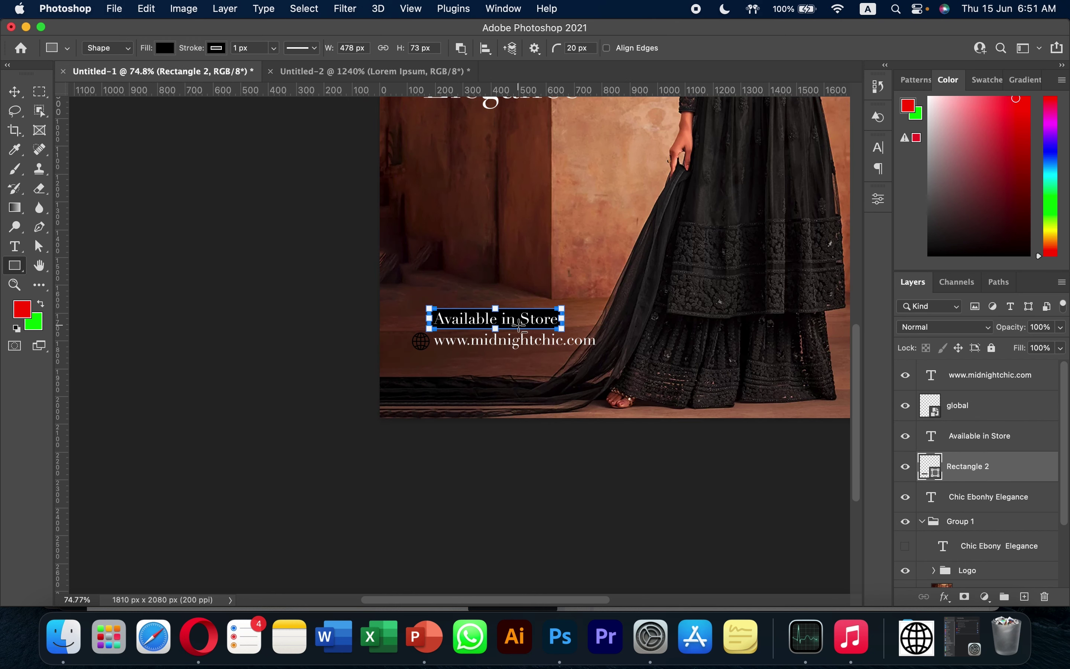
left_click(979, 436, "shift")
key("v")
mouse_move(533, 318)
left_mouse_down()
mouse_move(553, 322)
mouse_move(540, 362)
left_mouse_up()
left_click(972, 466)
left_click(986, 375, "shift")
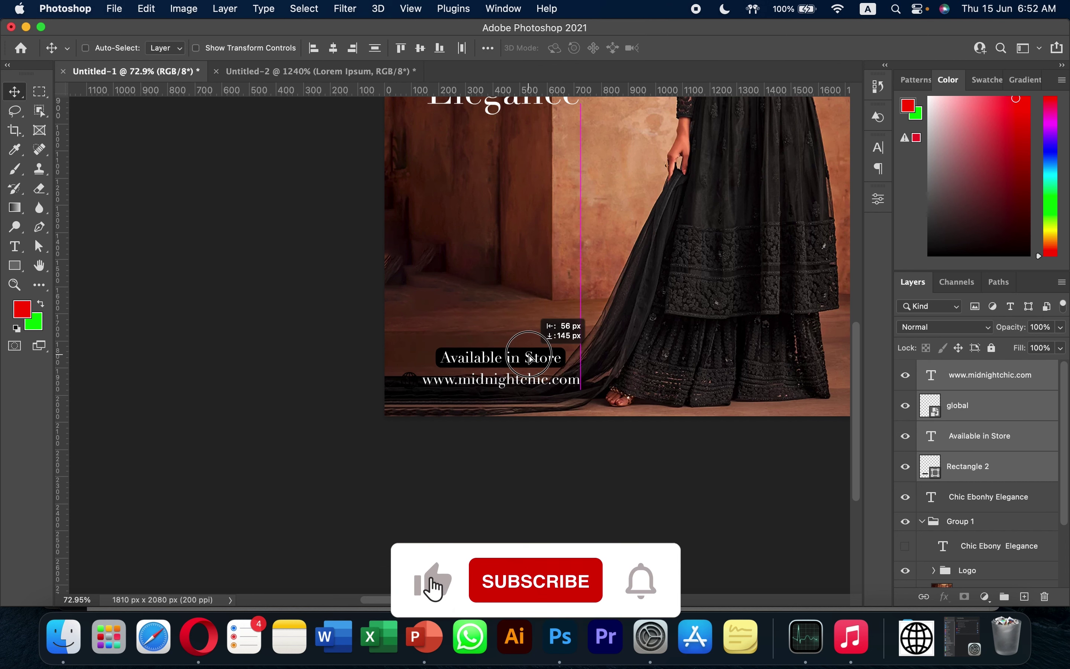
Step: Clip a white (ffffff) Solid Color fill layer to the global layer to whiten the globe
left_click_drag(540, 362, 540, 367)
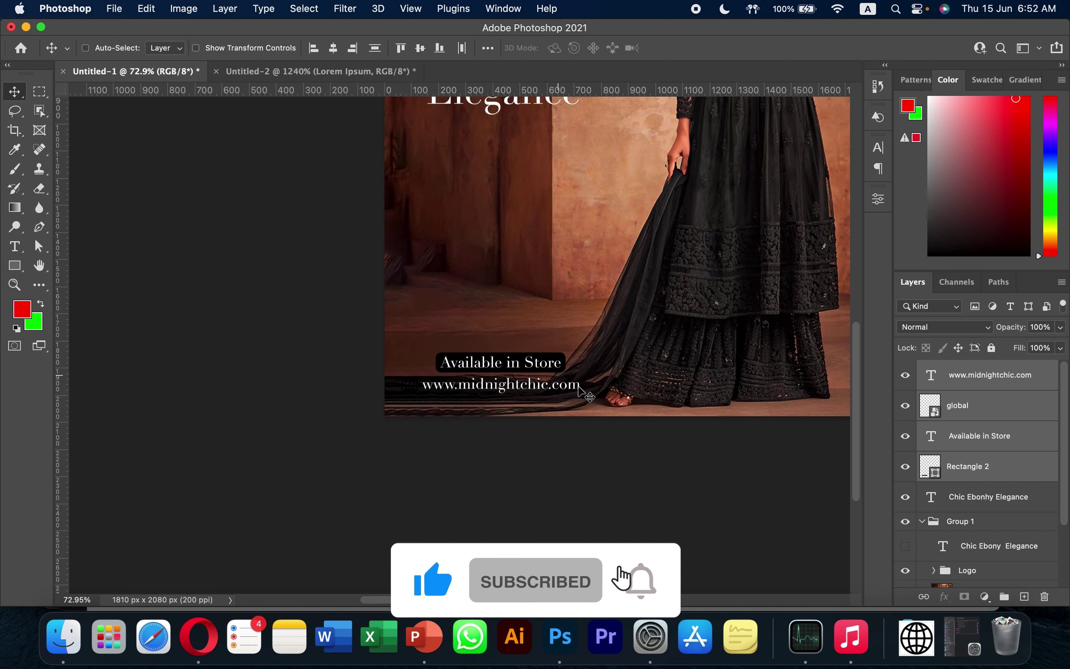
left_click(967, 418)
left_click(986, 597)
left_click(933, 258)
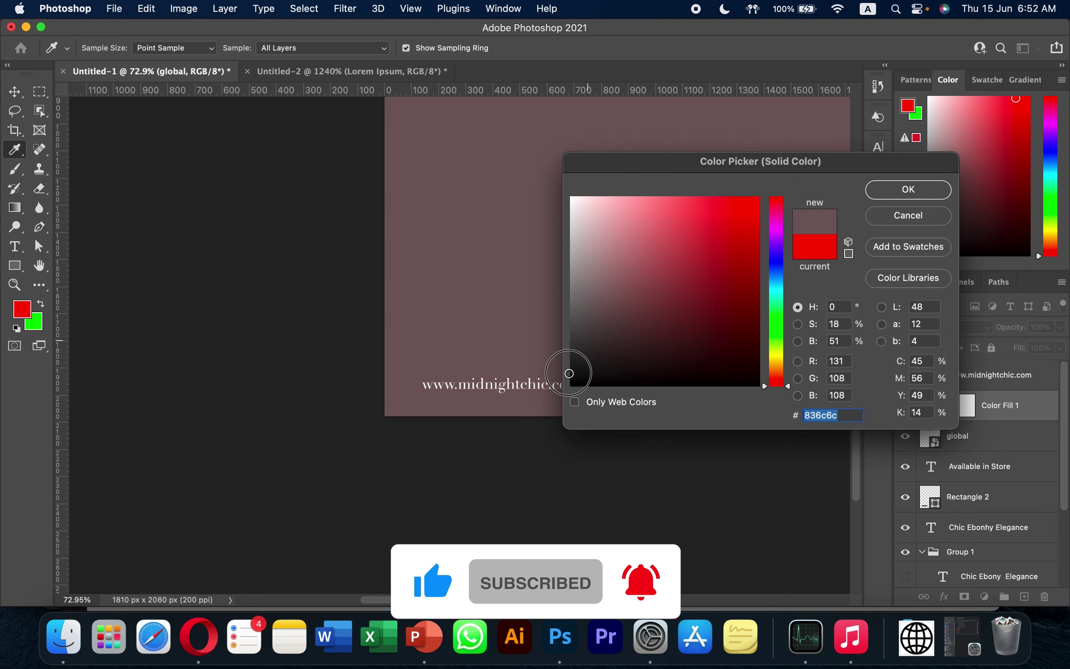
left_click_drag(568, 369, 573, 198)
left_click(906, 189)
key("super+alt+g")
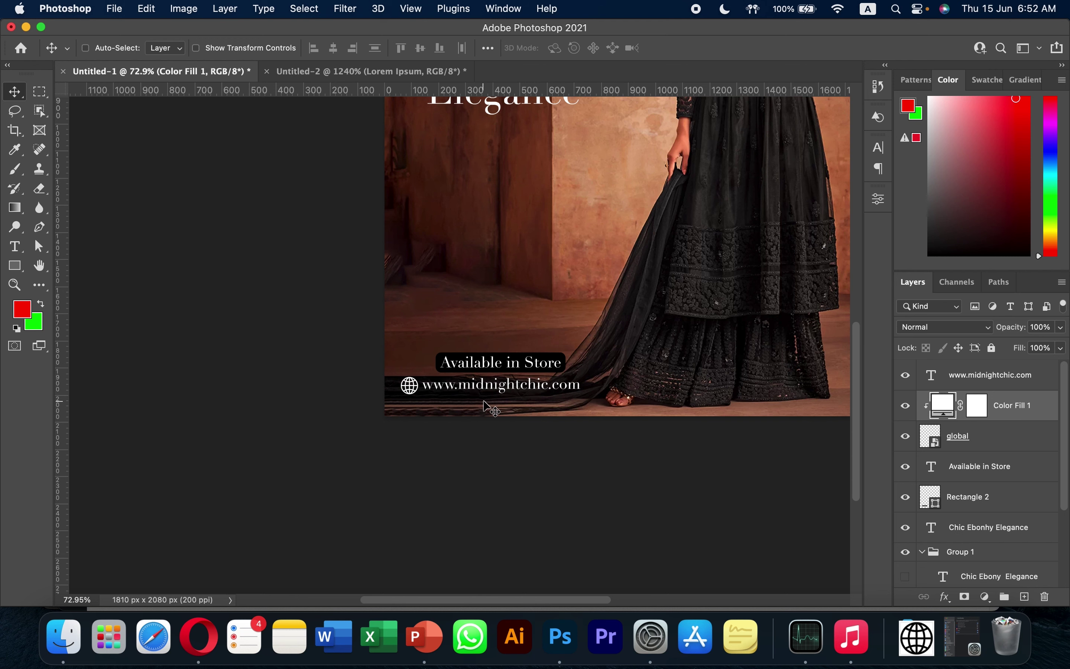
left_click(998, 436)
scroll(594, 388, "down", 5)
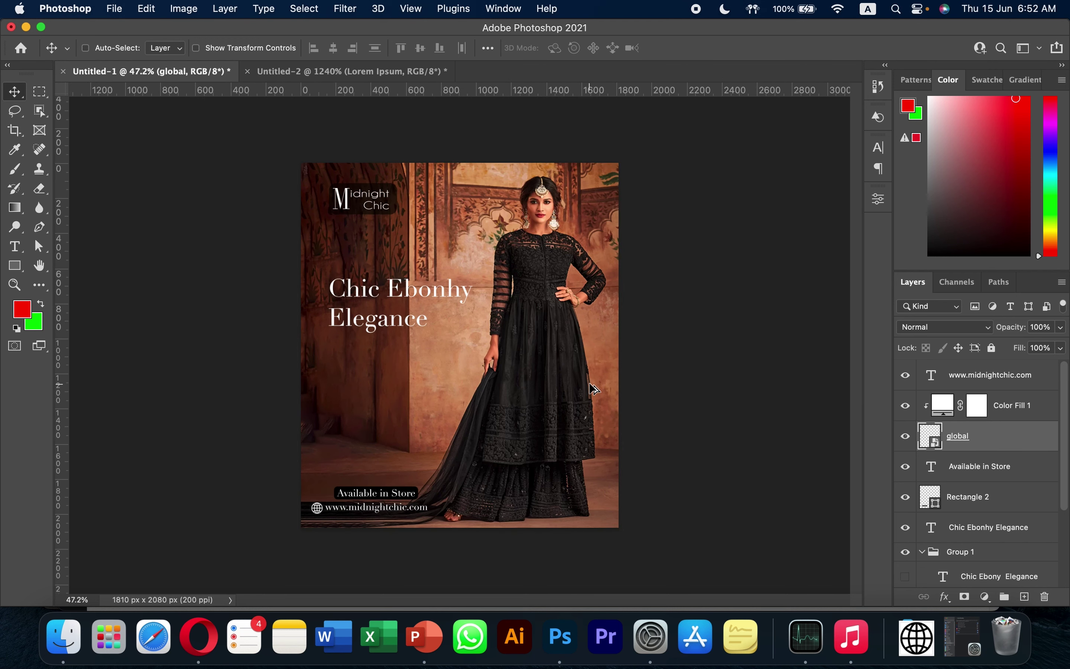
scroll(594, 388, "down", 1)
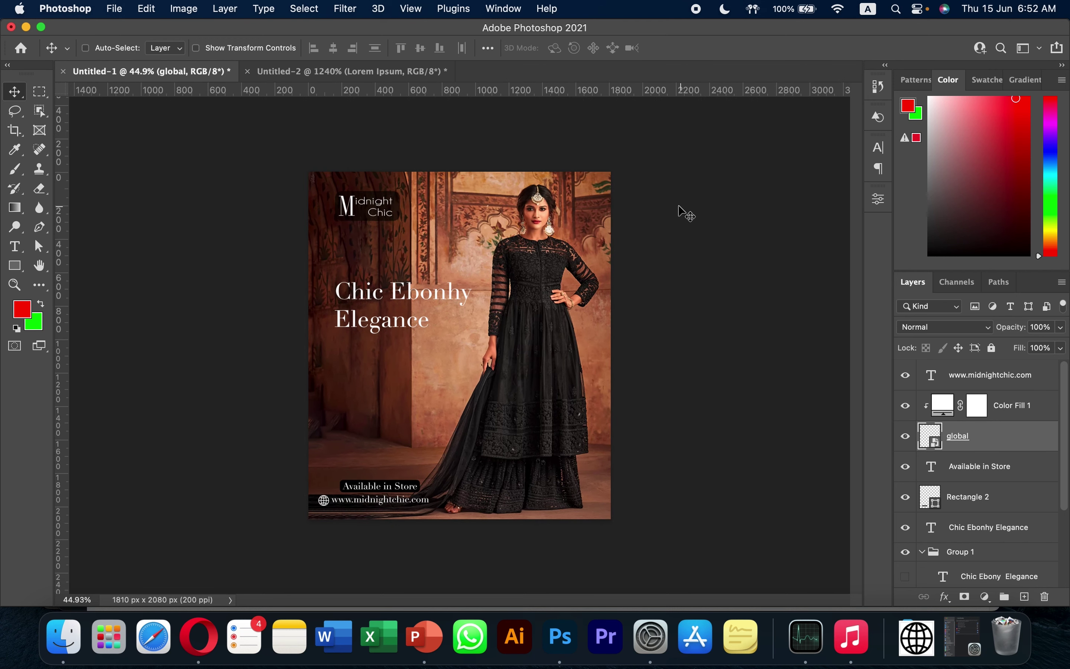